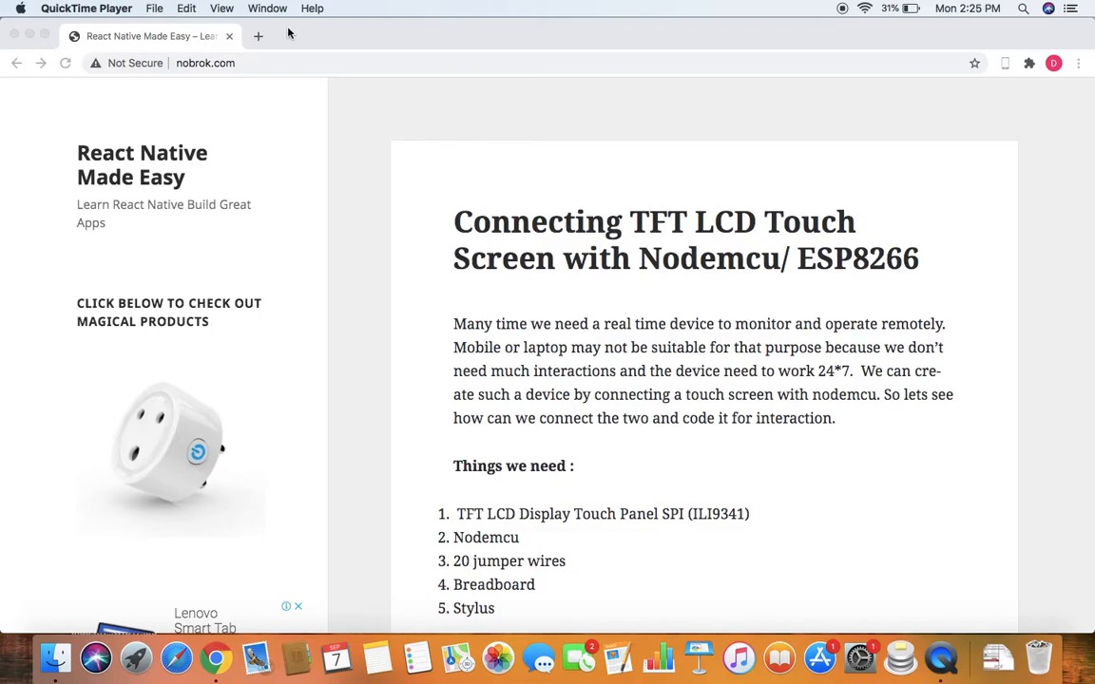
- Open the router's administration page at 192.168.0.1 in a new browser tab
click(258, 38)
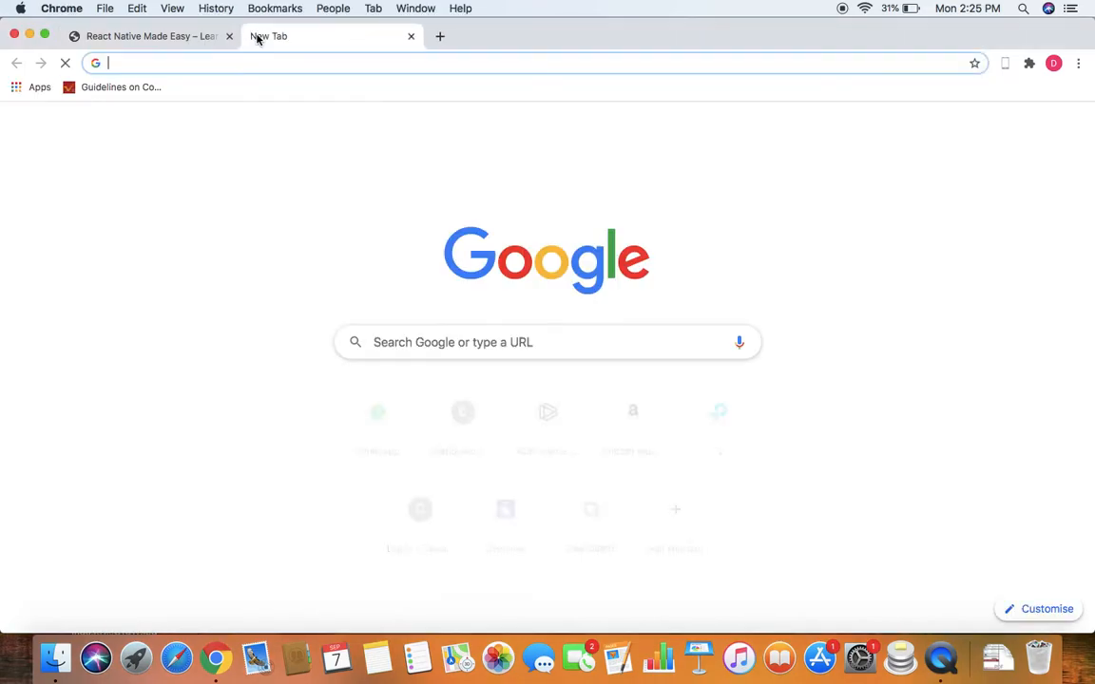
click(201, 66)
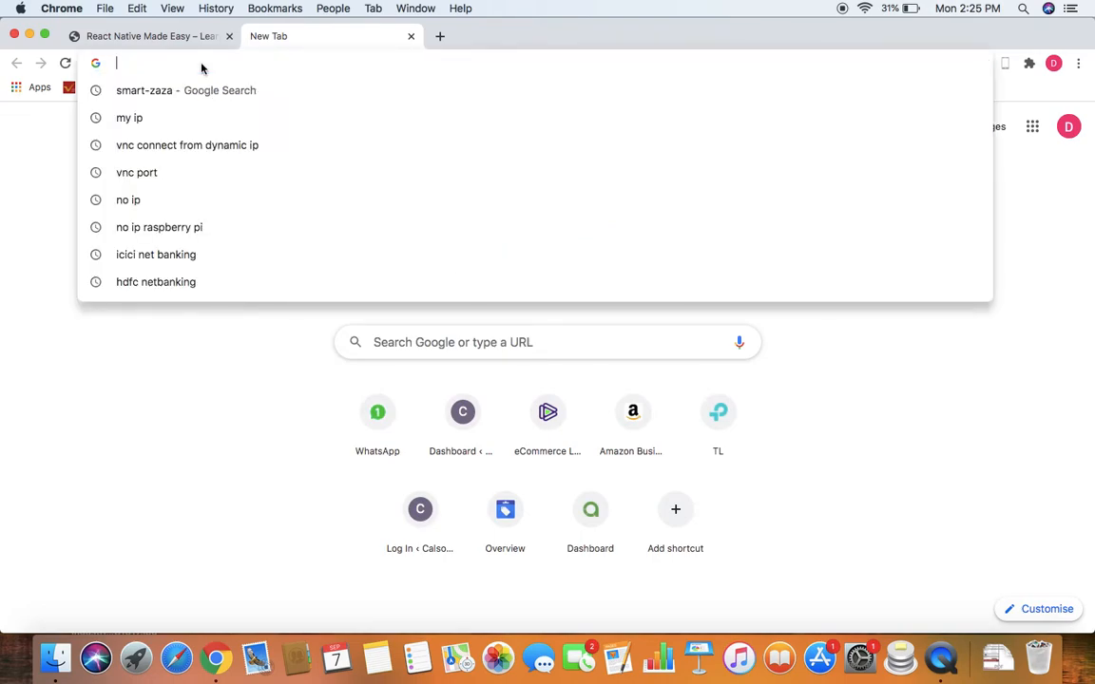
text(192.168.0.1)
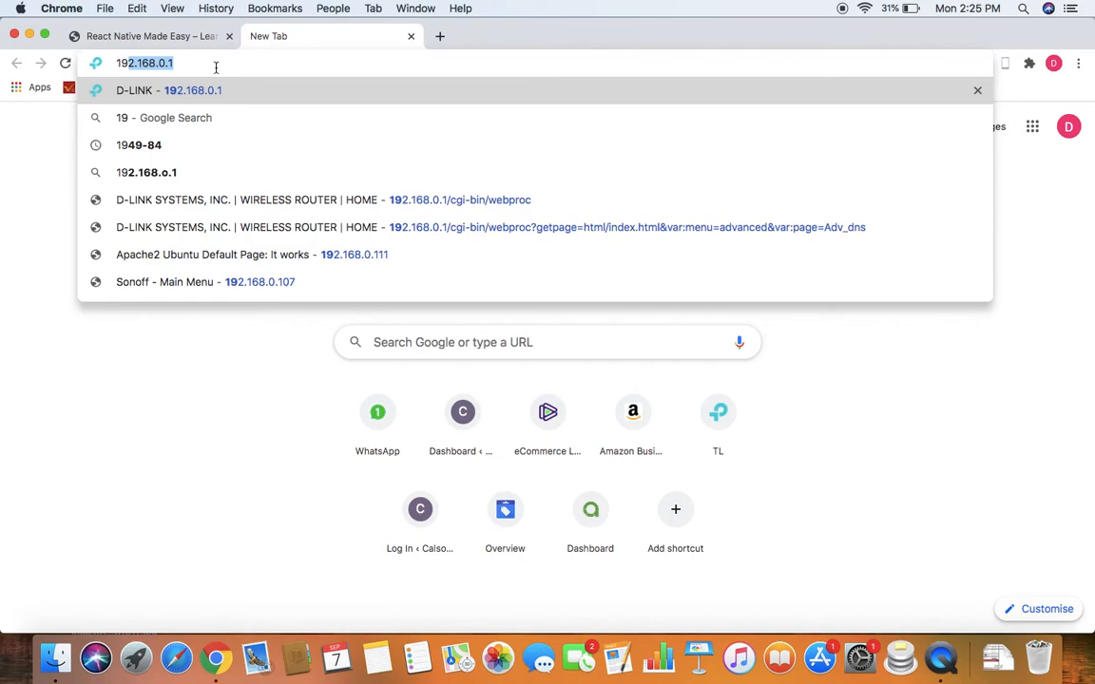
click(317, 202)
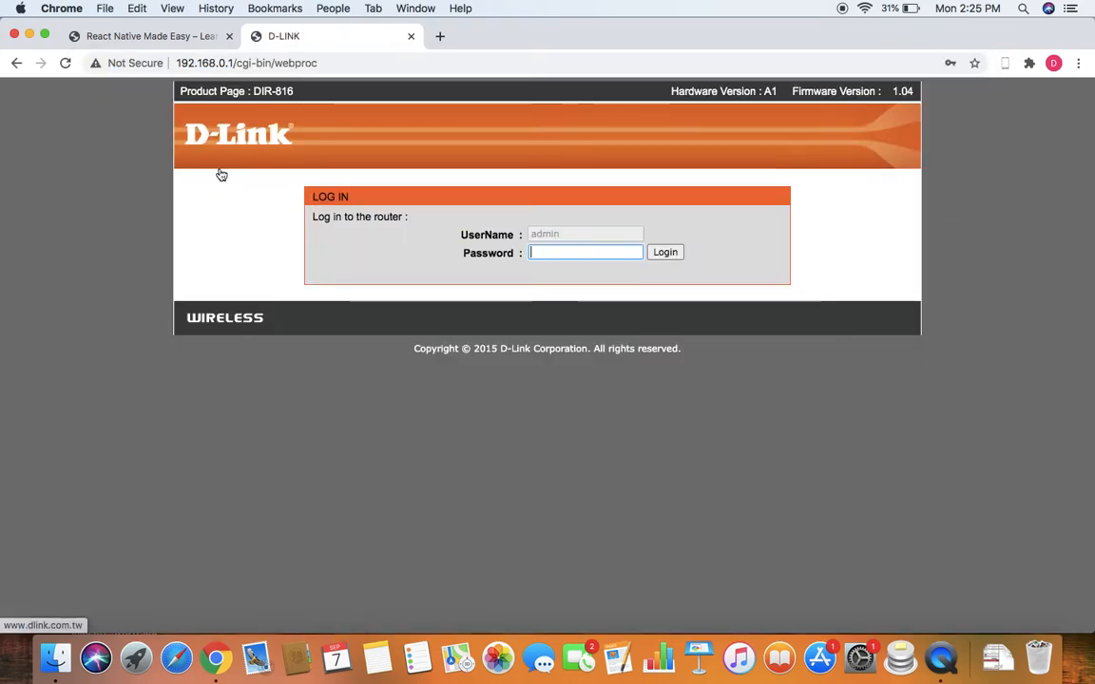
- Log in to the router with the saved admin password and dismiss the browser's password-check warning
click(594, 253)
click(597, 290)
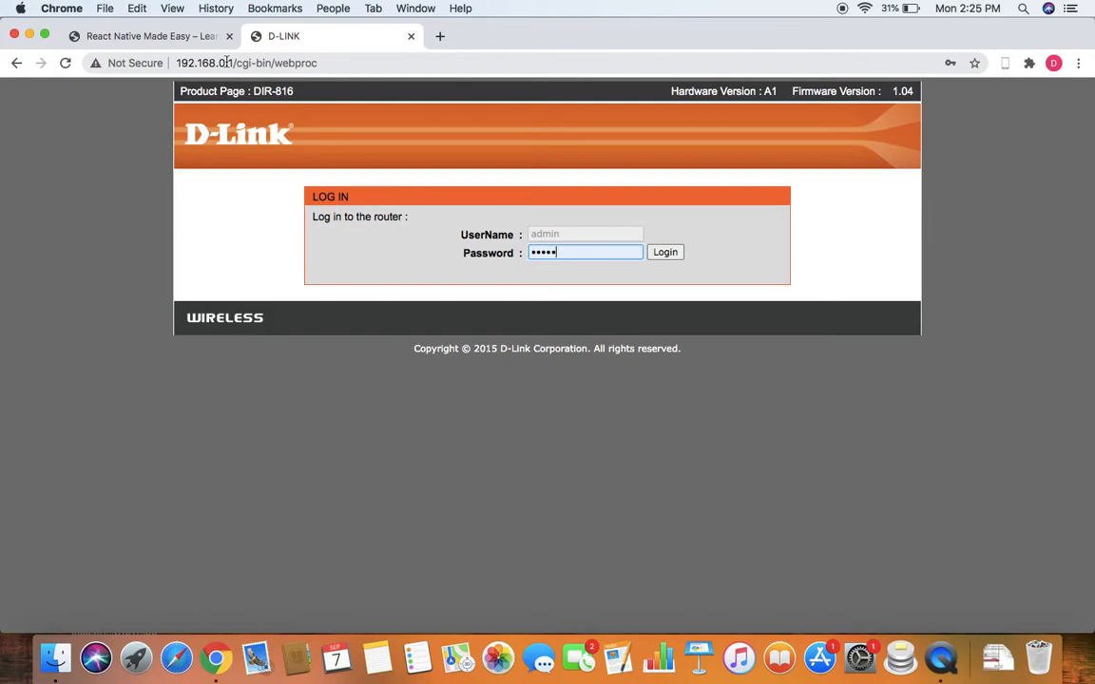
click(664, 251)
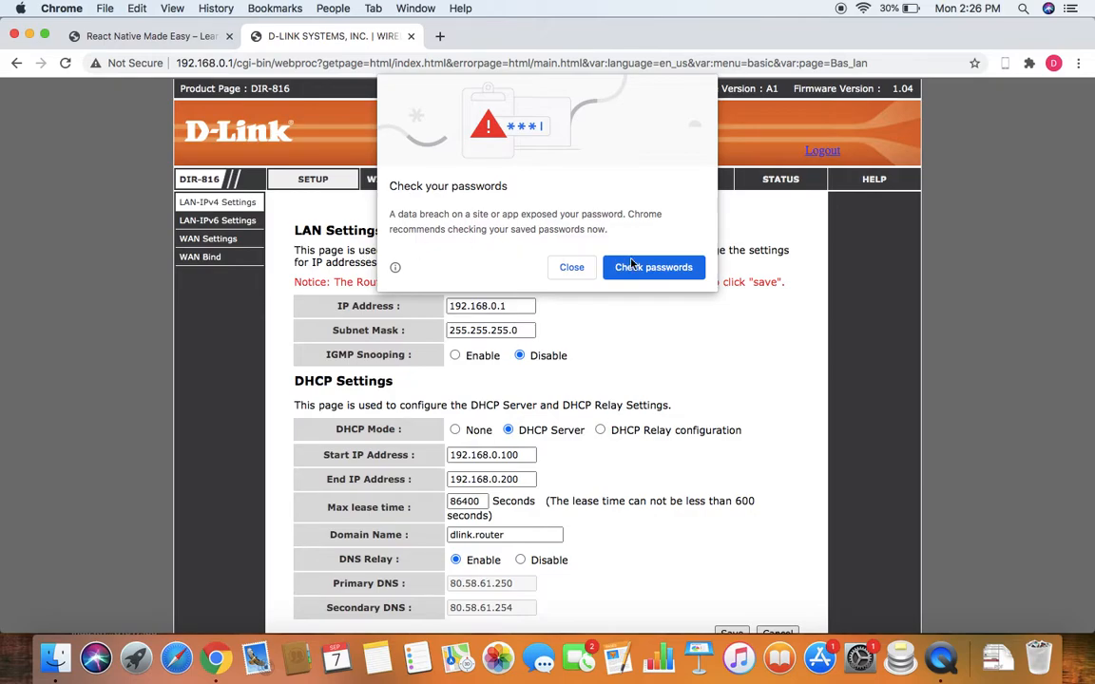
click(571, 267)
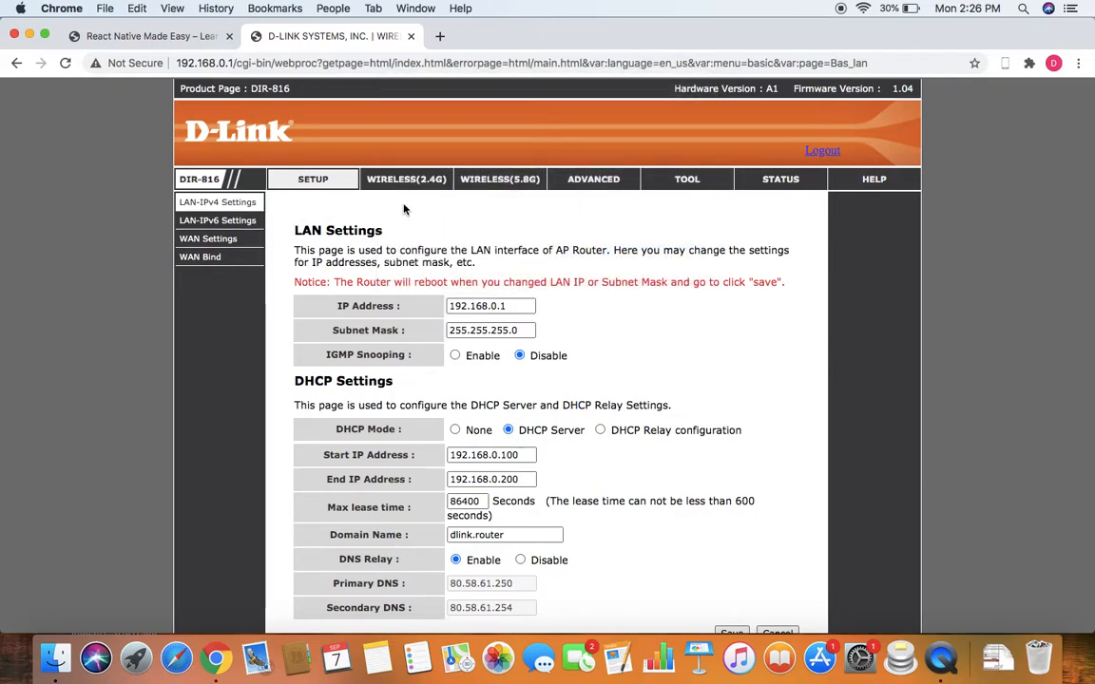
- Examine the LAN and DHCP settings together with the list of DHCP reservations on the LAN-IPv4 page
scroll(403, 320, down, 5)
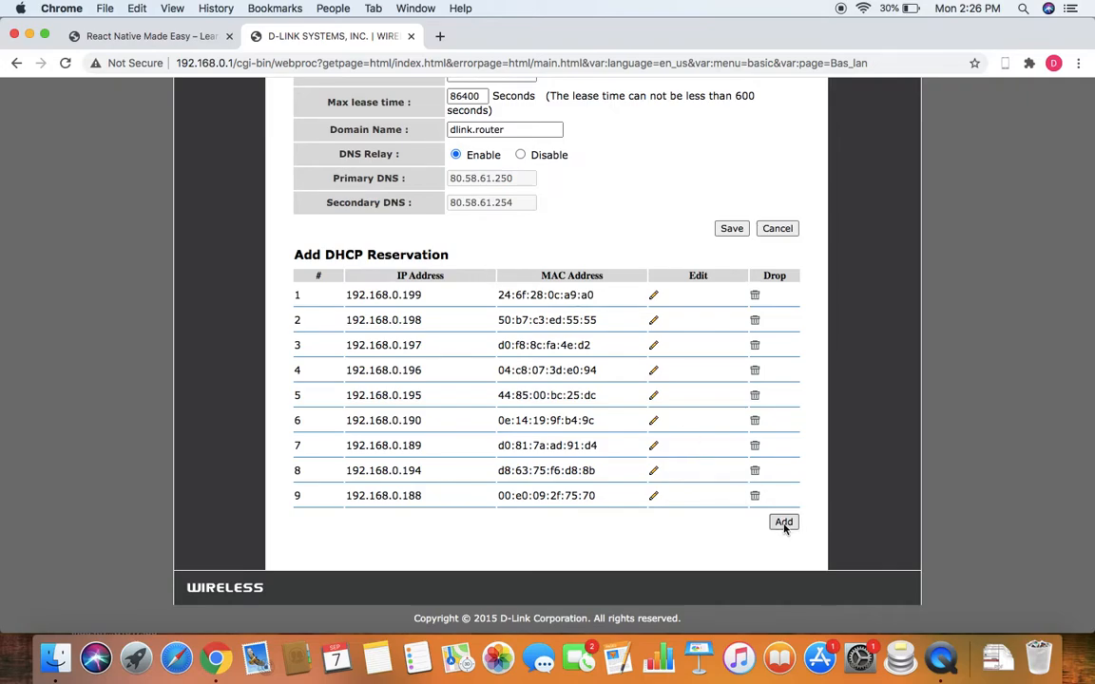
scroll(834, 444, up, 2)
scroll(834, 445, down, 2)
scroll(522, 489, up, 6)
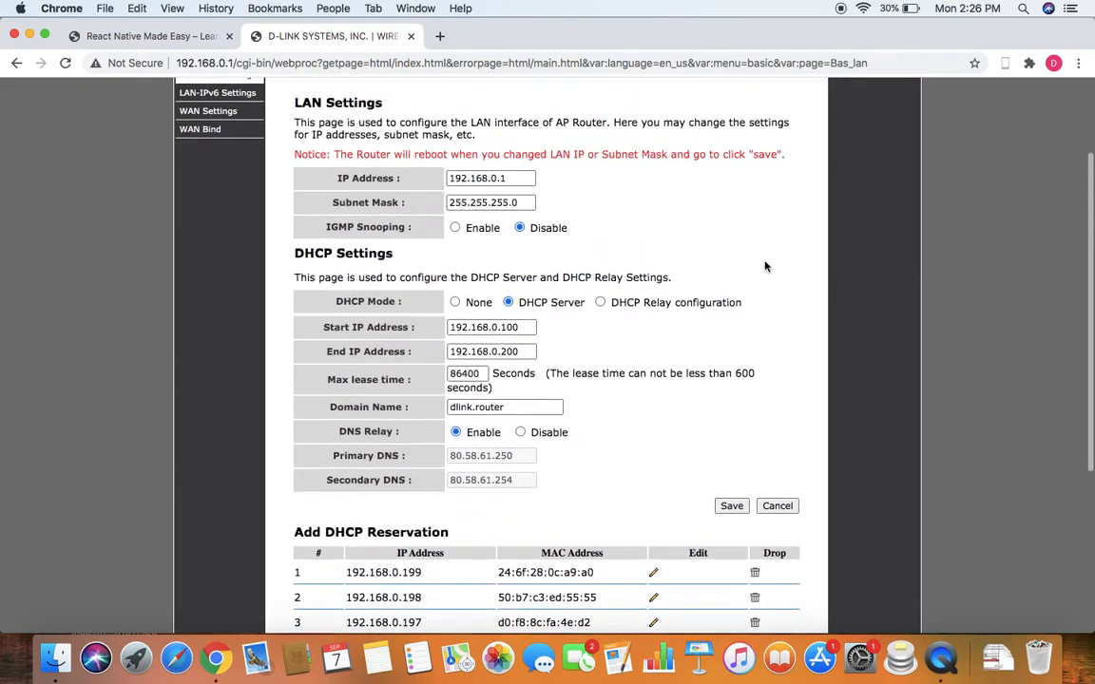
scroll(765, 267, up, 3)
scroll(688, 234, down, 9)
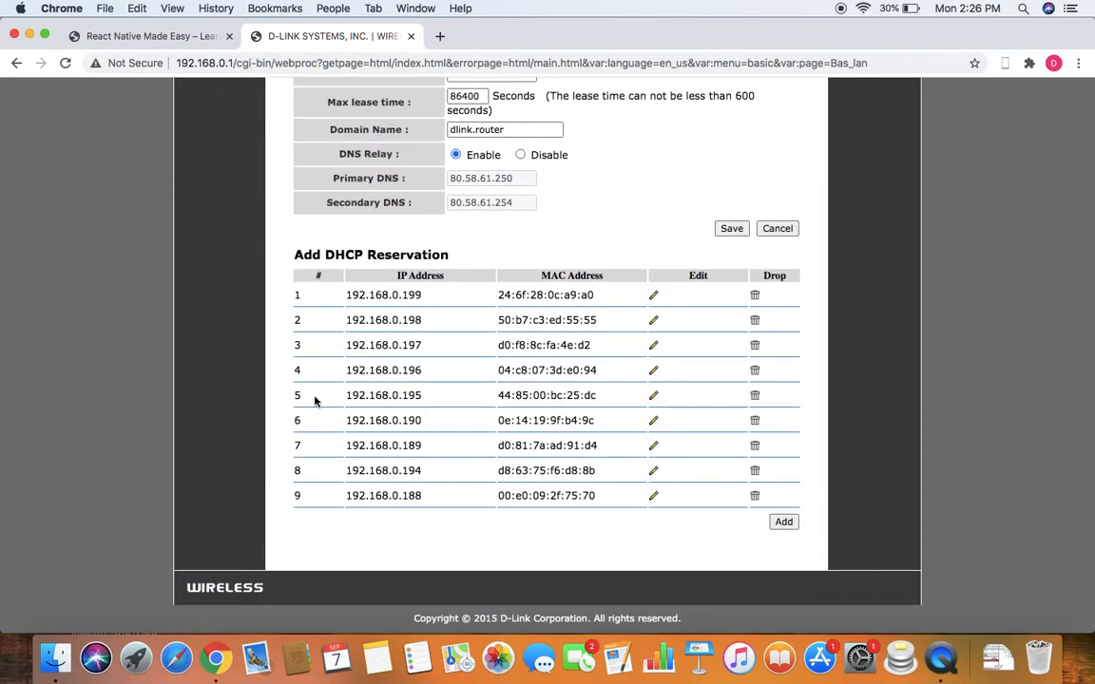
scroll(316, 400, up, 8)
scroll(315, 400, down, 5)
scroll(315, 400, up, 5)
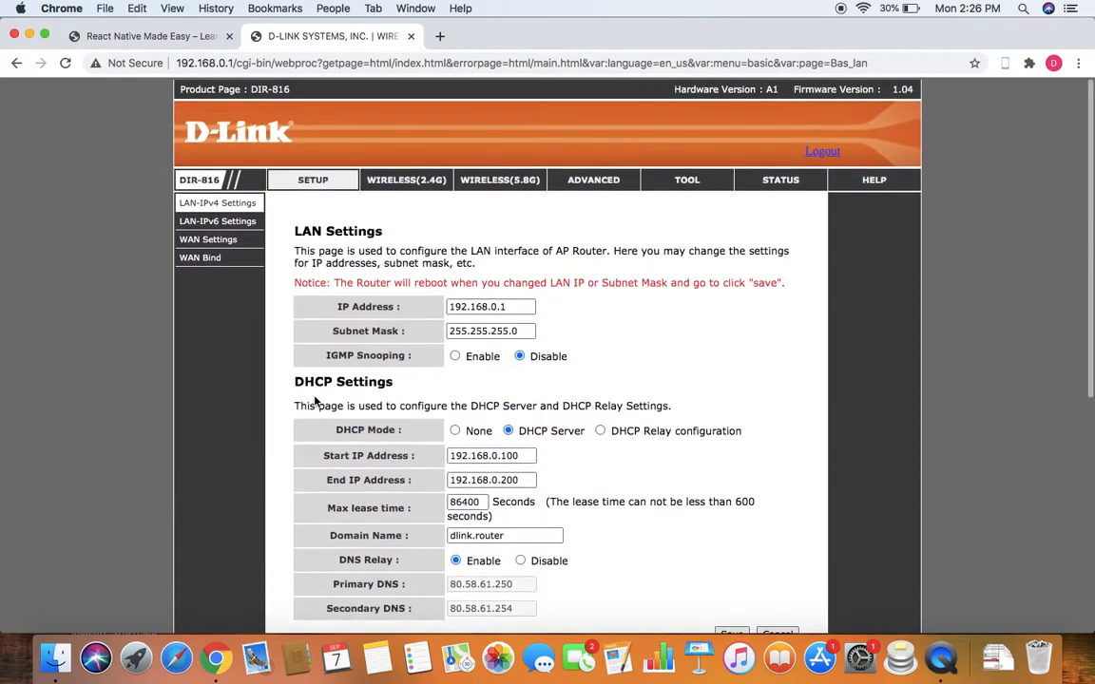
scroll(637, 297, down, 5)
scroll(636, 296, down, 2)
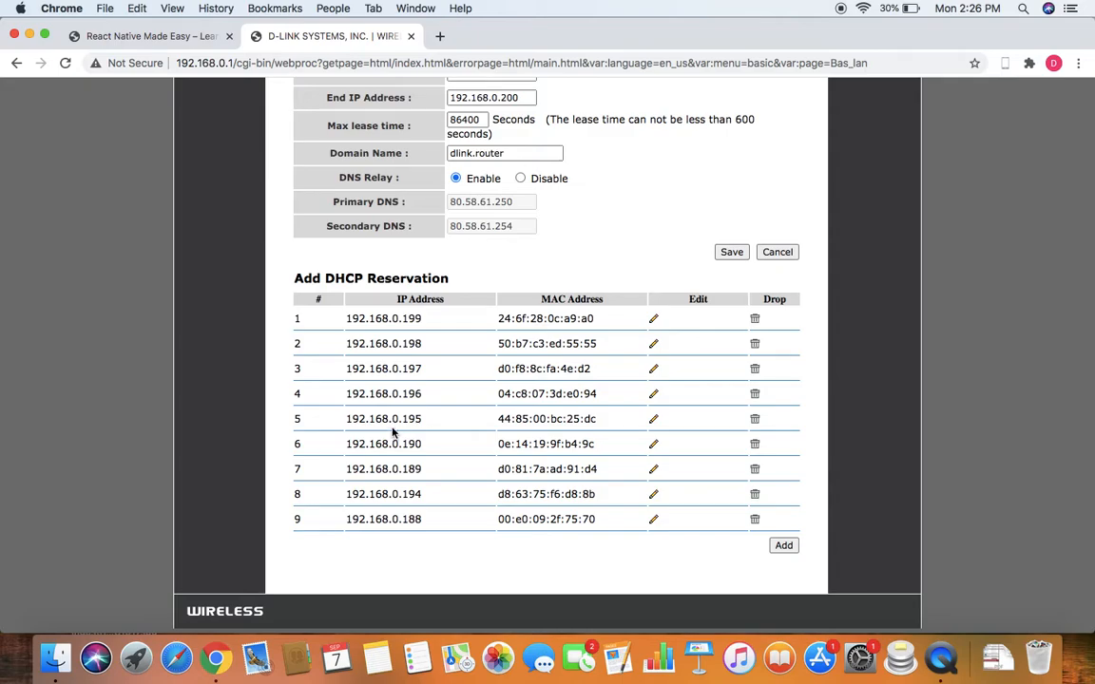
- Open the router's DHCP list to view the active clients and their MAC and IP addresses
scroll(447, 442, up, 7)
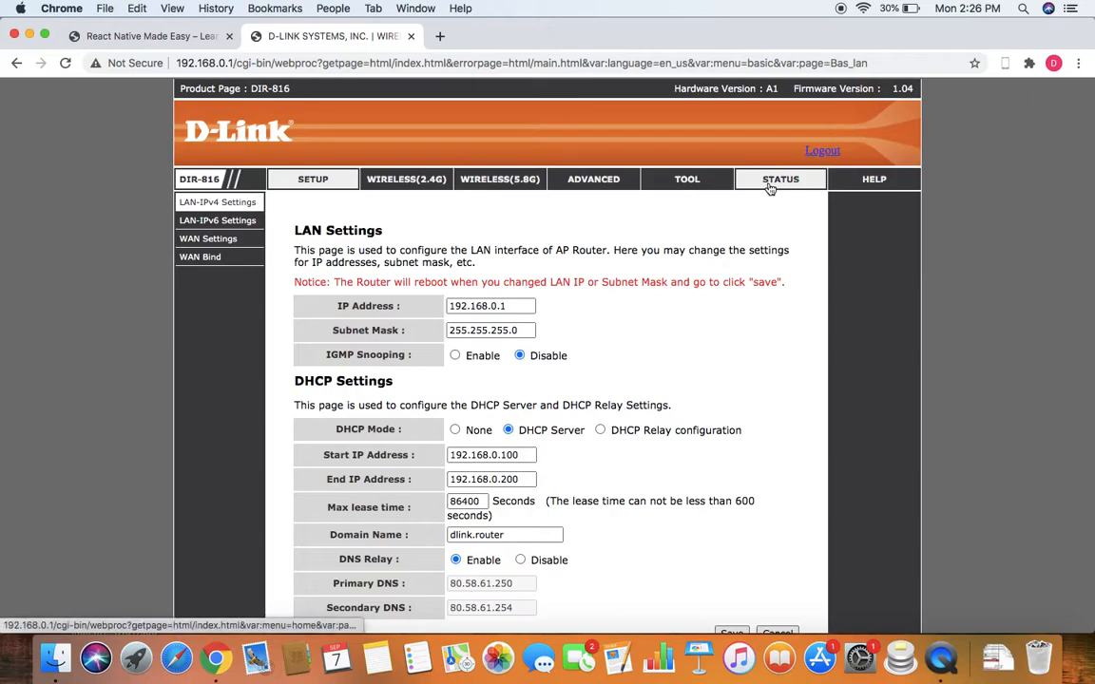
click(770, 185)
click(201, 241)
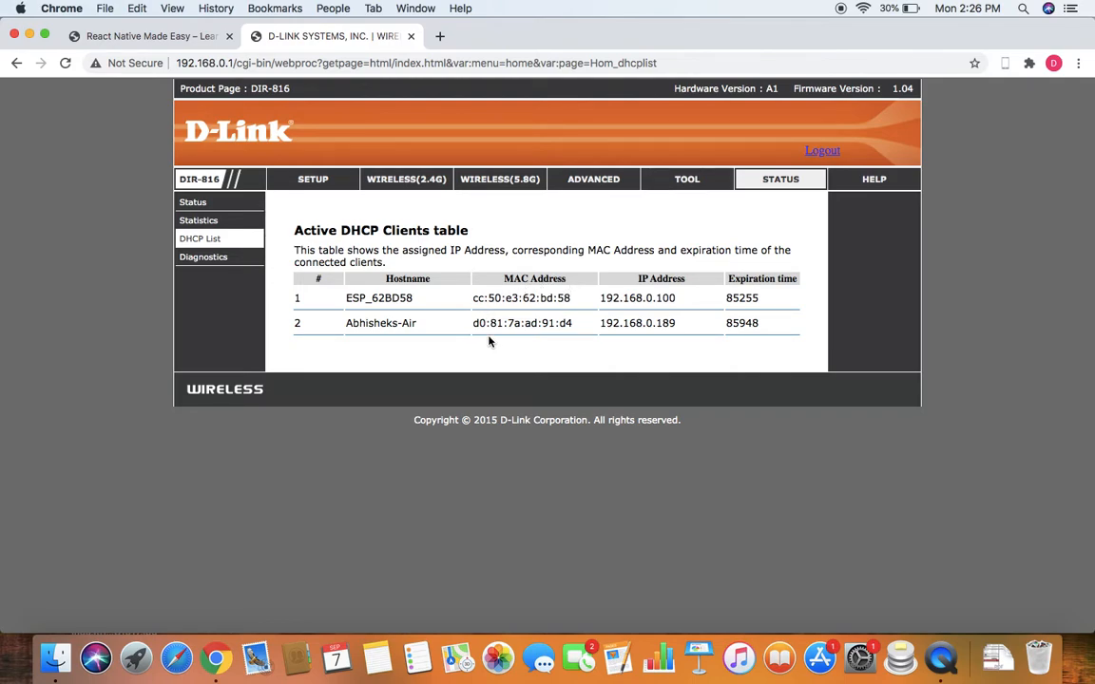
- Return to the LAN-IPv4 settings and open a blank DHCP reservation entry to inspect its IP and MAC address fields
click(330, 178)
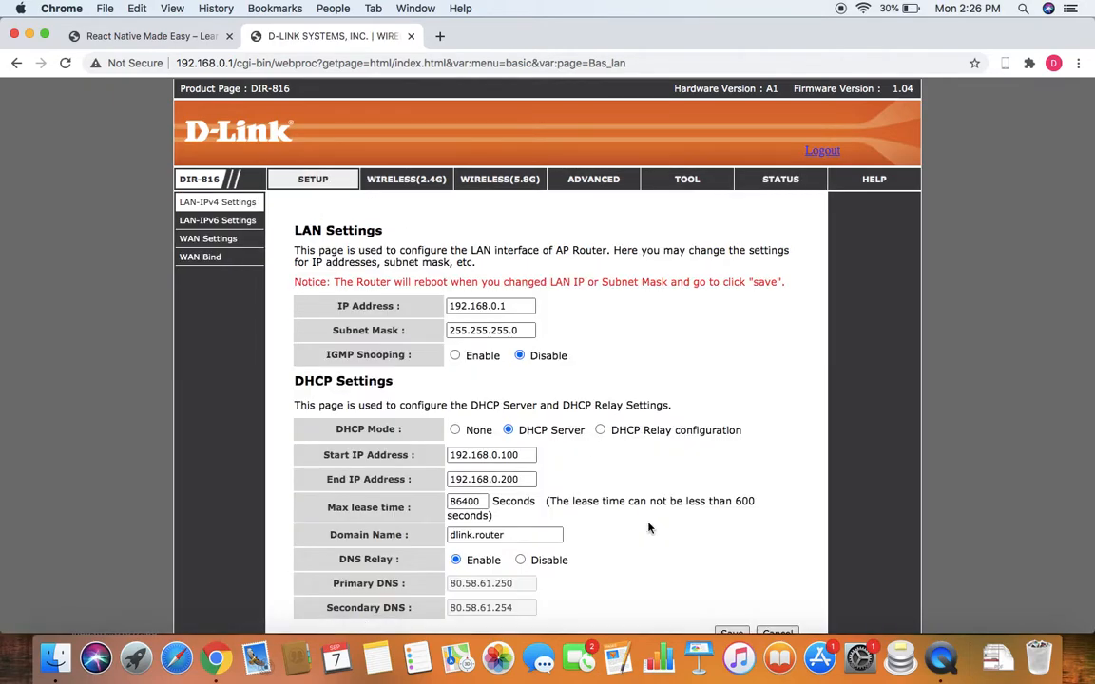
scroll(648, 528, down, 5)
click(782, 521)
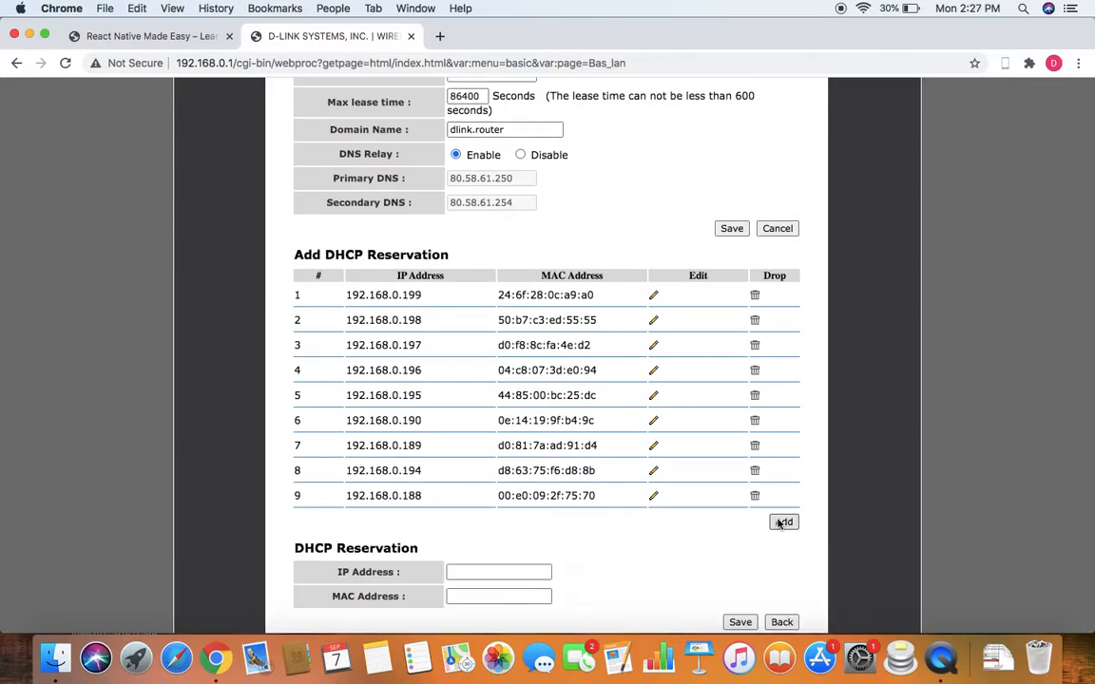
scroll(538, 488, down, 2)
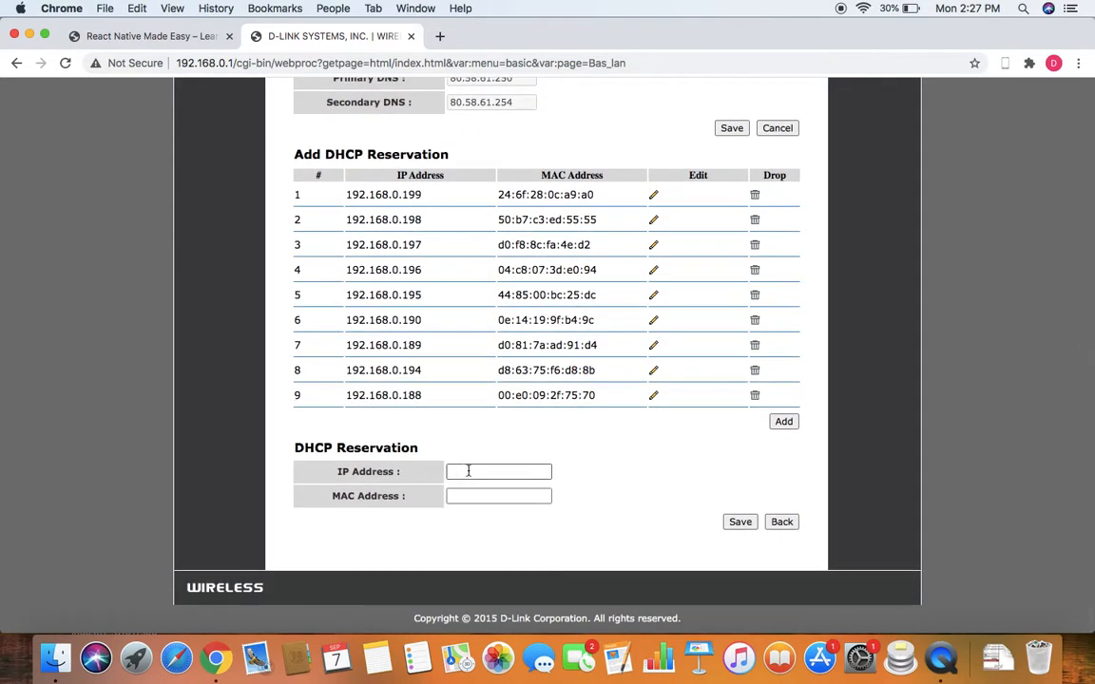
click(511, 495)
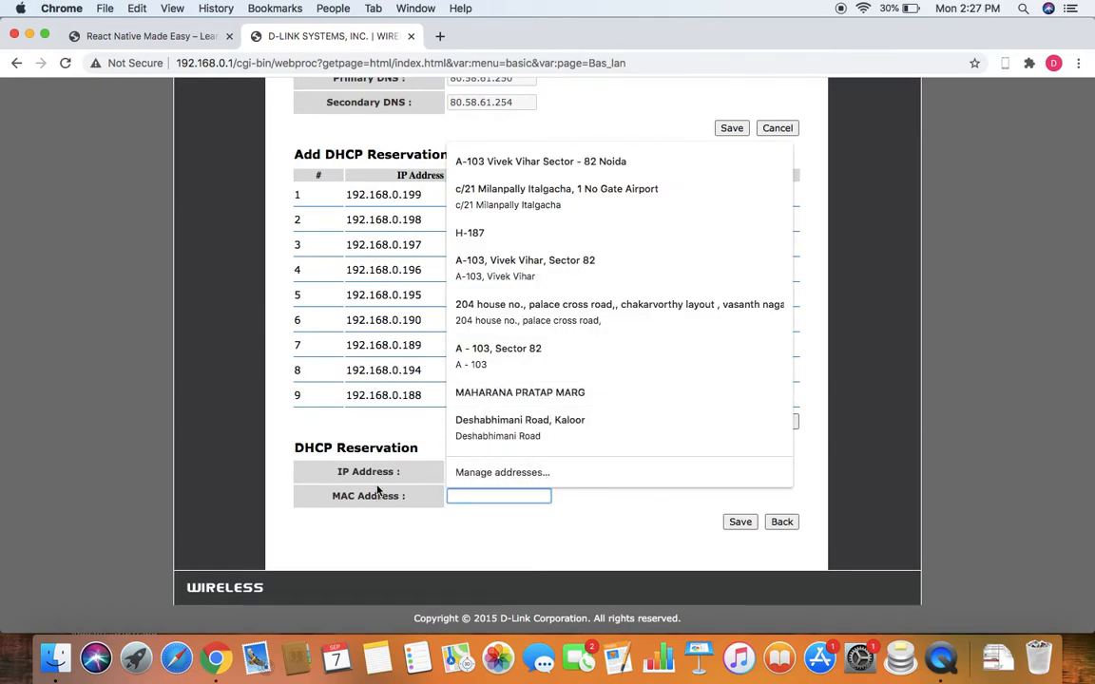
double_click(343, 495)
click(450, 473)
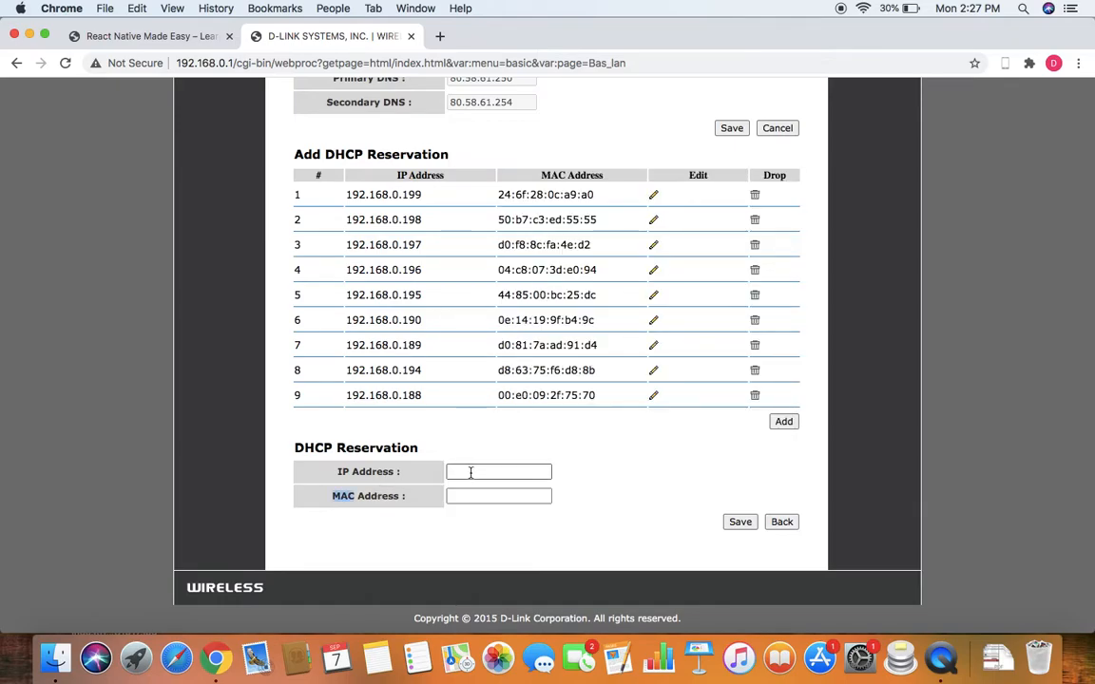
click(386, 447)
- Review the DHCP server's start and end IP addresses against the existing reservations and the blank reservation form
scroll(373, 363, up, 2)
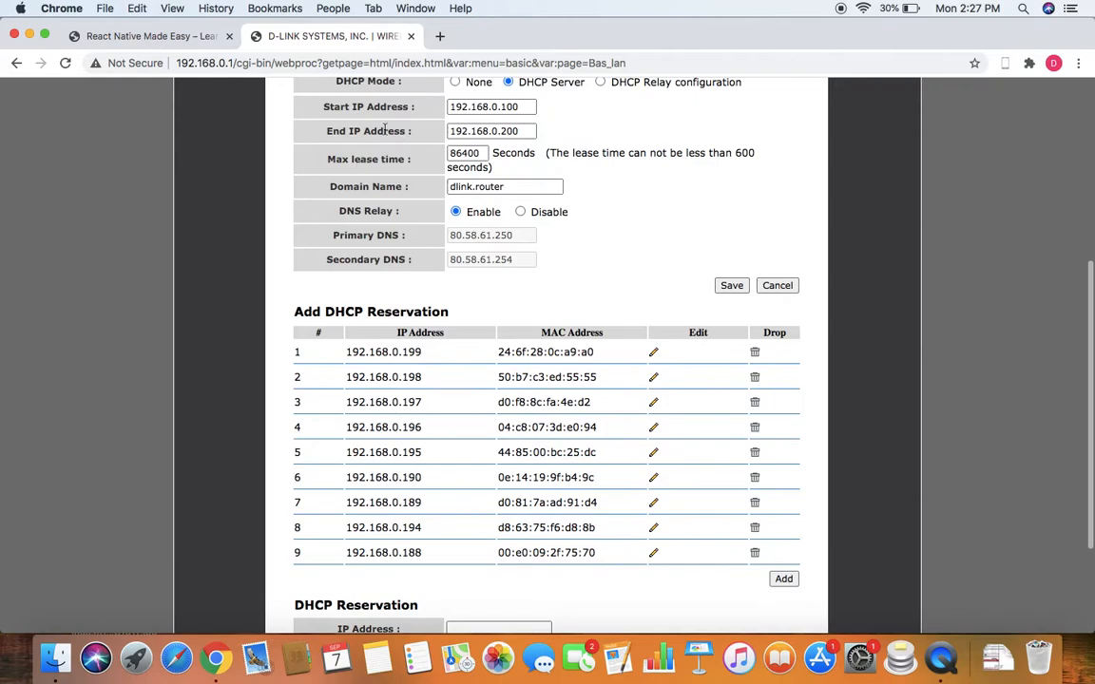
scroll(416, 115, up, 2)
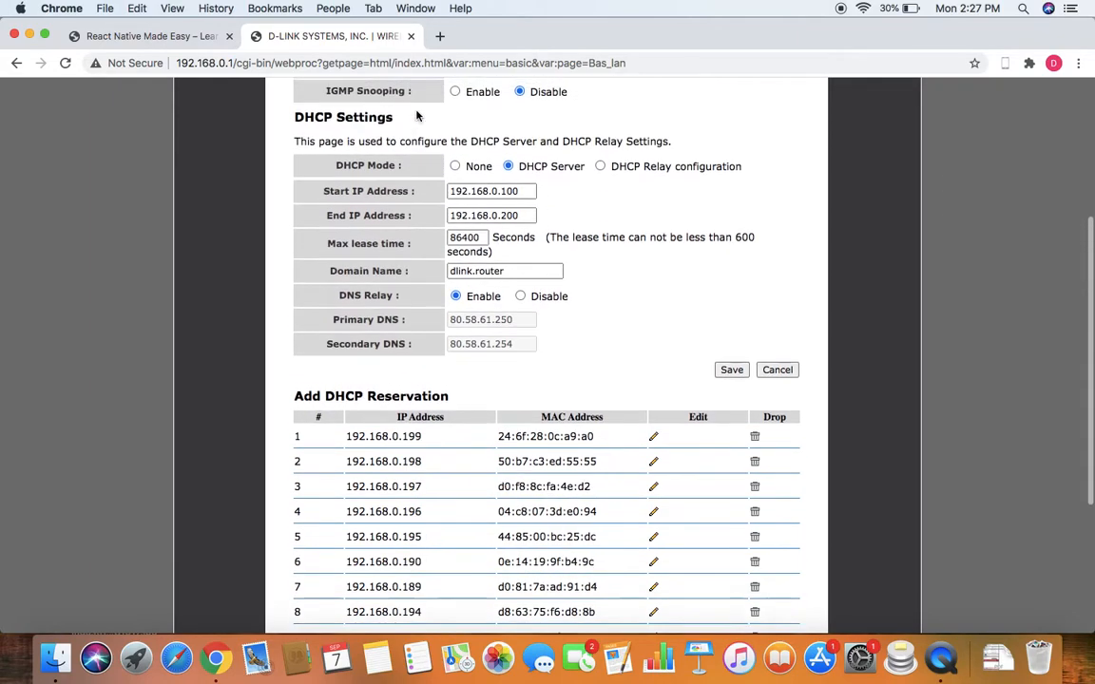
scroll(416, 115, up, 2)
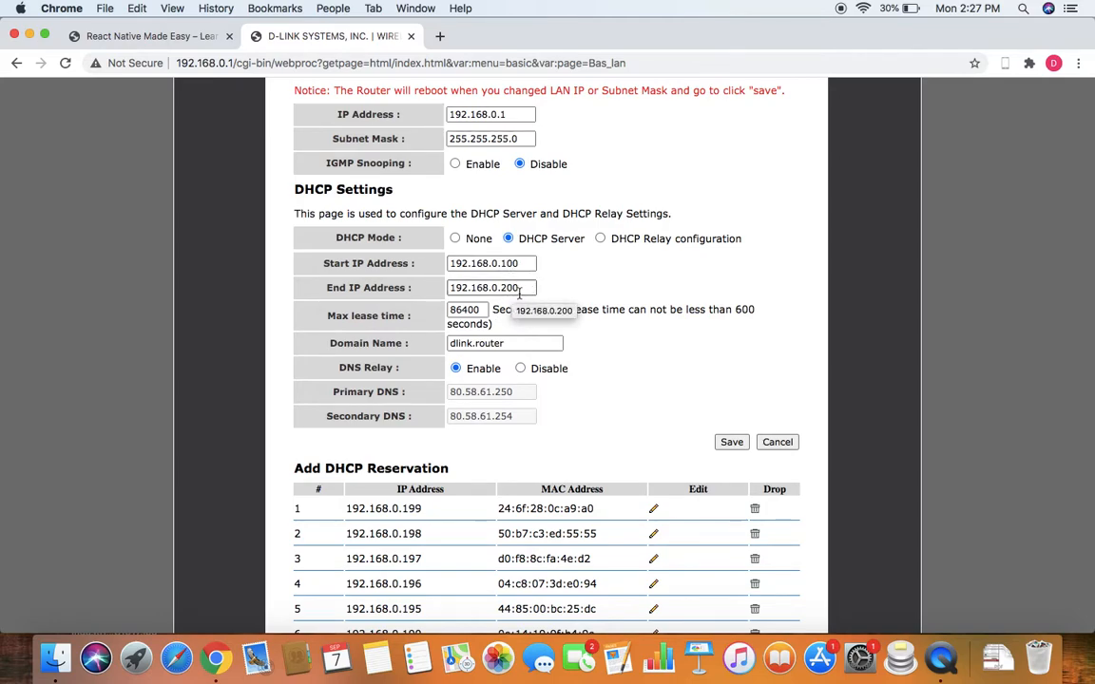
scroll(422, 285, down, 2)
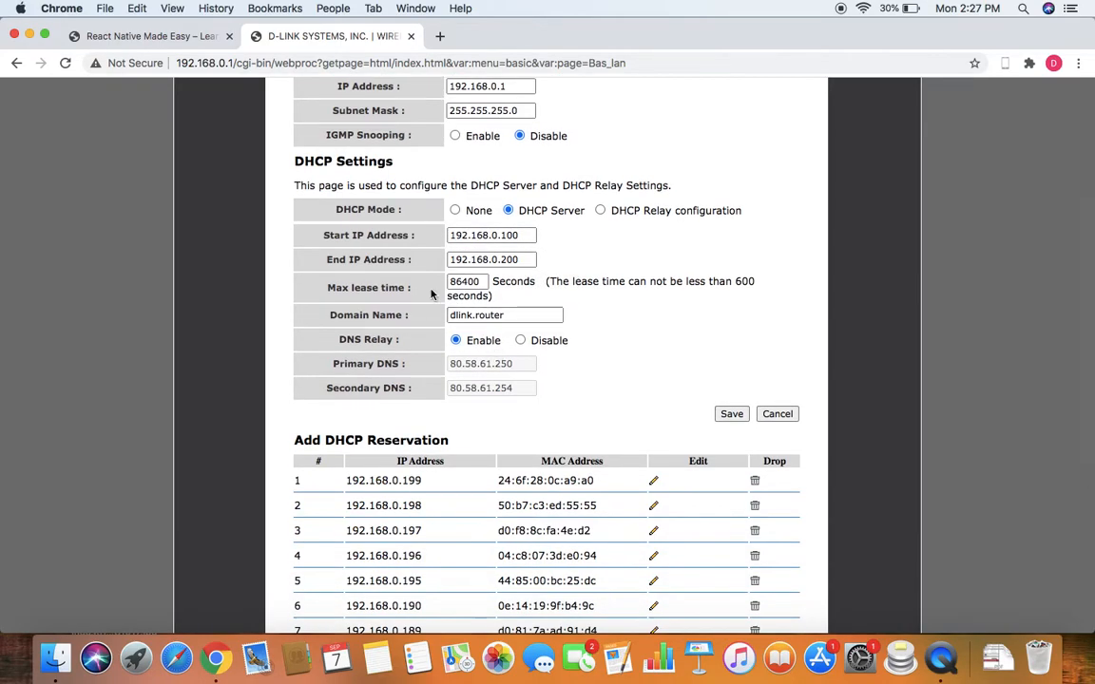
scroll(431, 295, down, 5)
scroll(433, 283, up, 5)
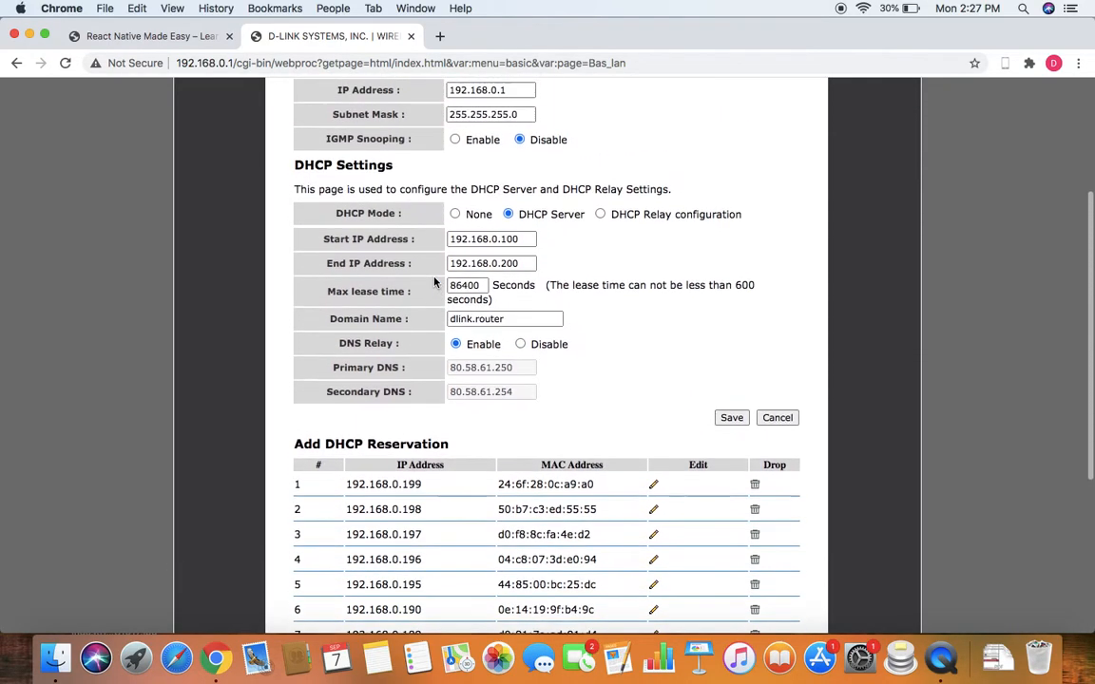
scroll(430, 187, up, 5)
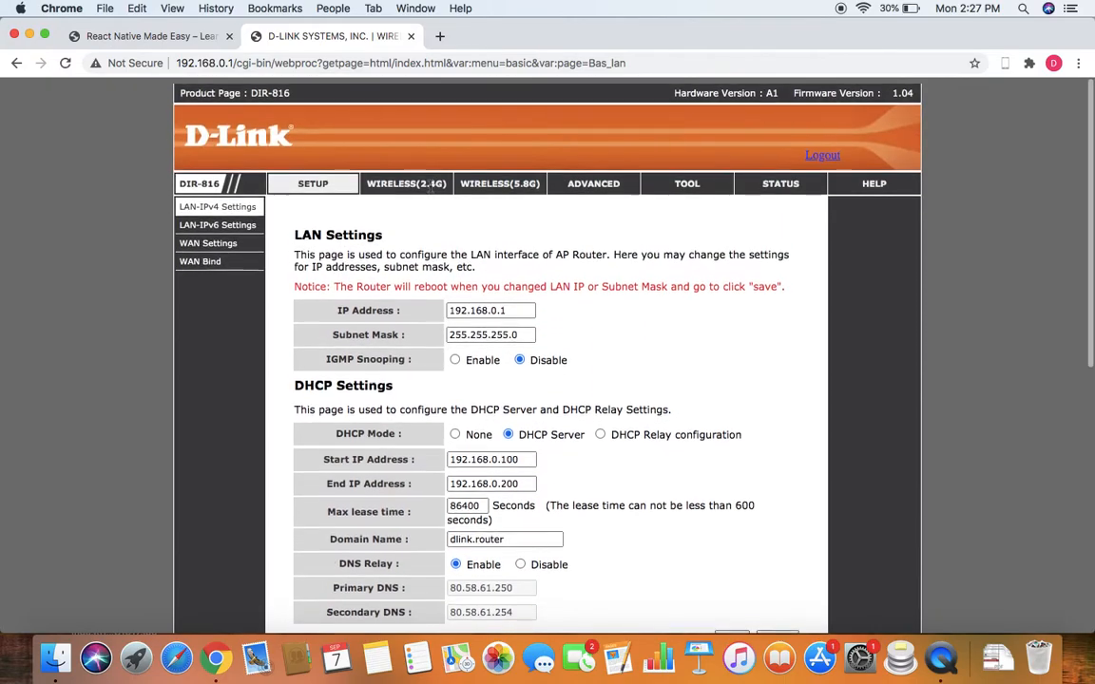
scroll(437, 190, down, 5)
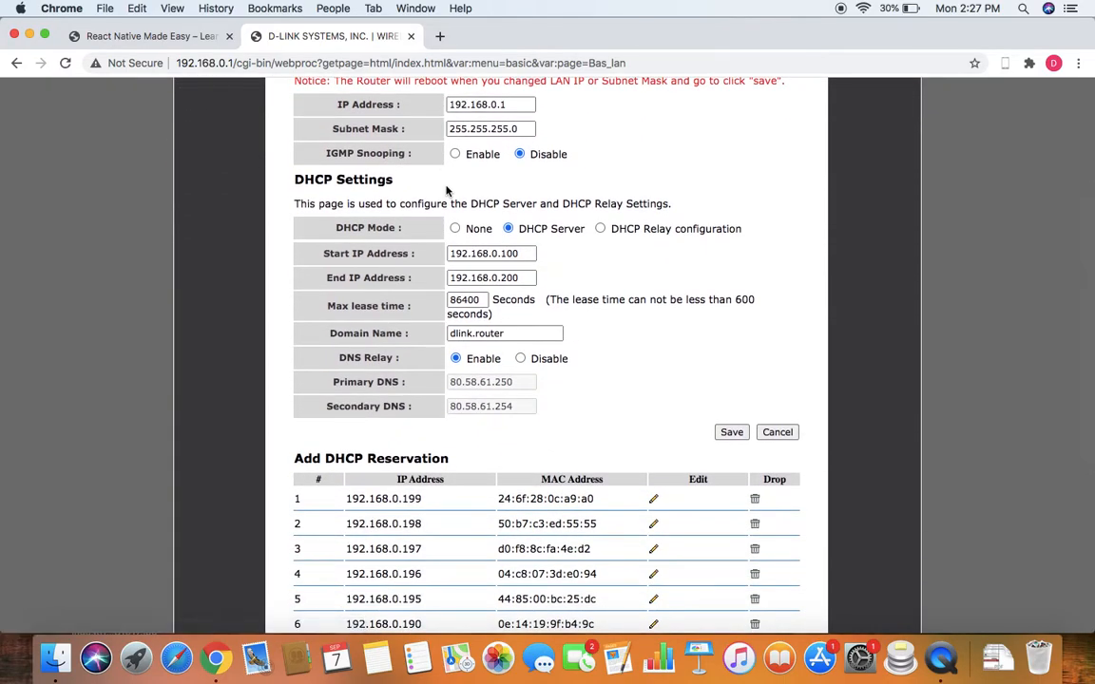
scroll(352, 383, up, 5)
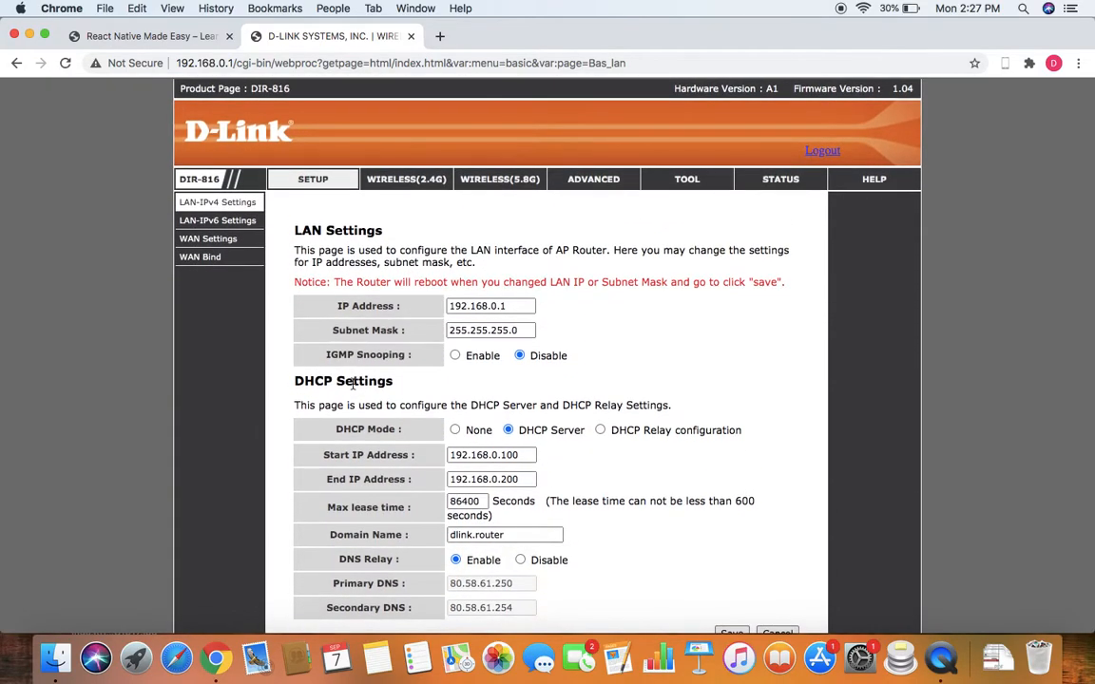
right_click(445, 483)
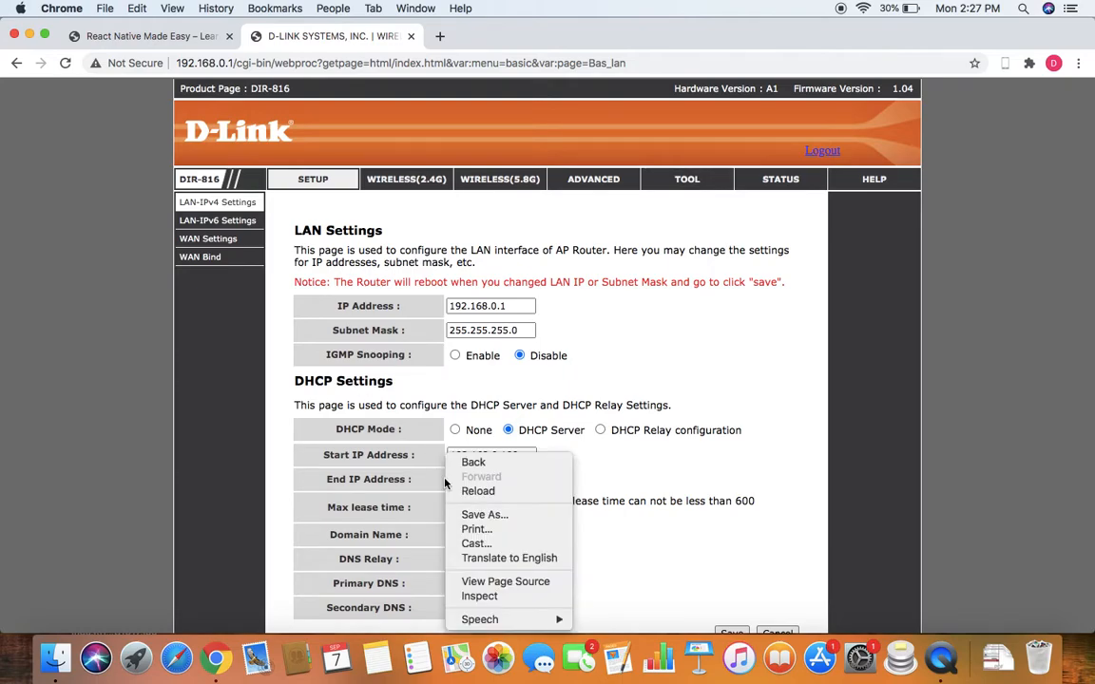
click(281, 518)
scroll(281, 517, down, 10)
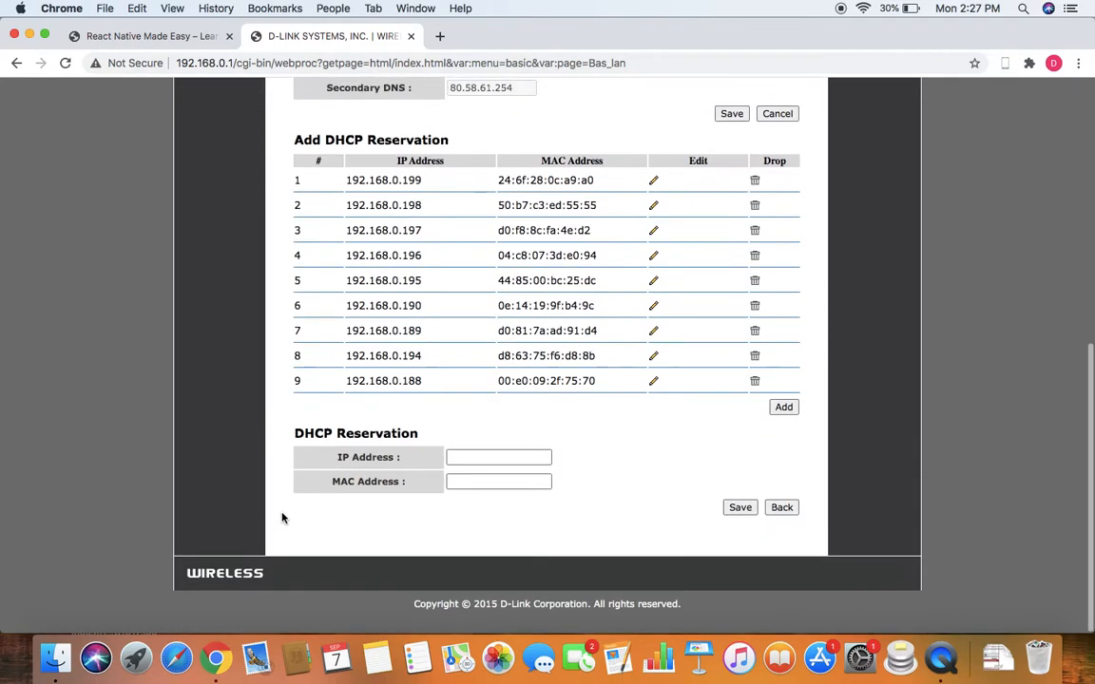
- Open the Virtual Server listing in the router's advanced settings to view the port forwarding entries
scroll(248, 98, up, 5)
scroll(247, 98, up, 3)
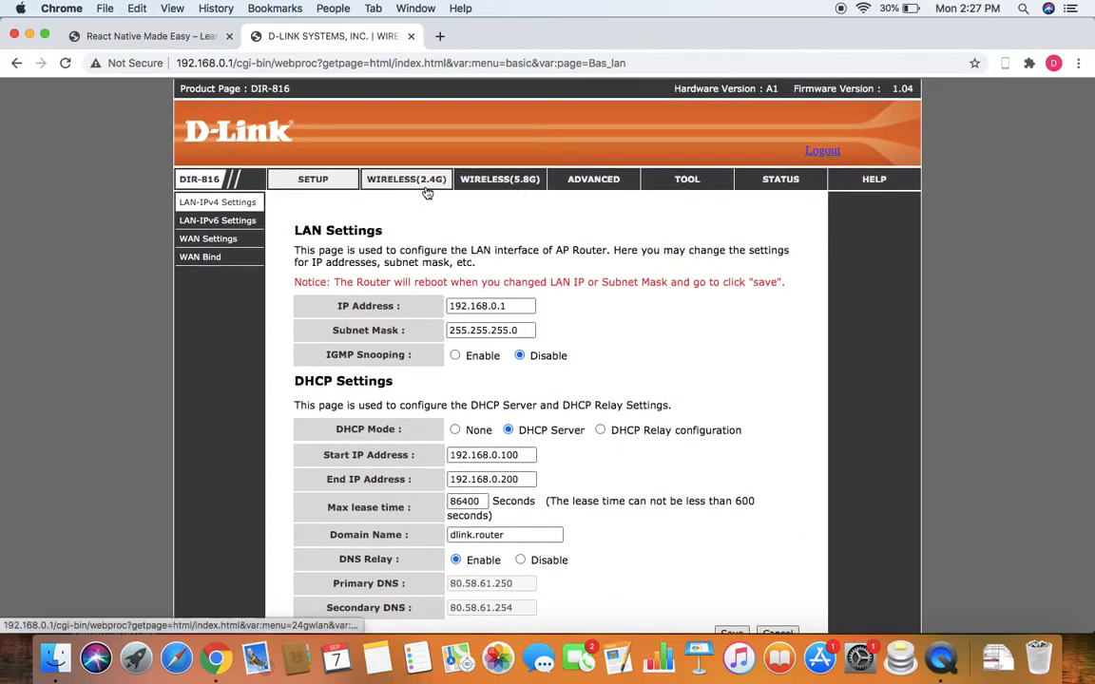
click(586, 182)
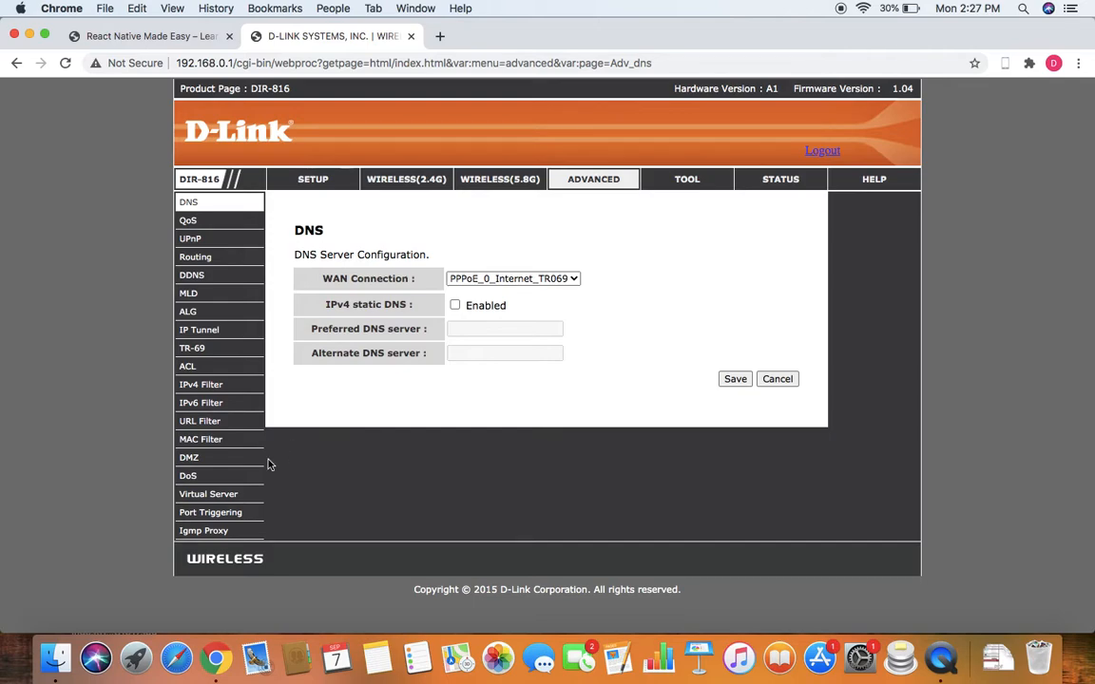
click(222, 497)
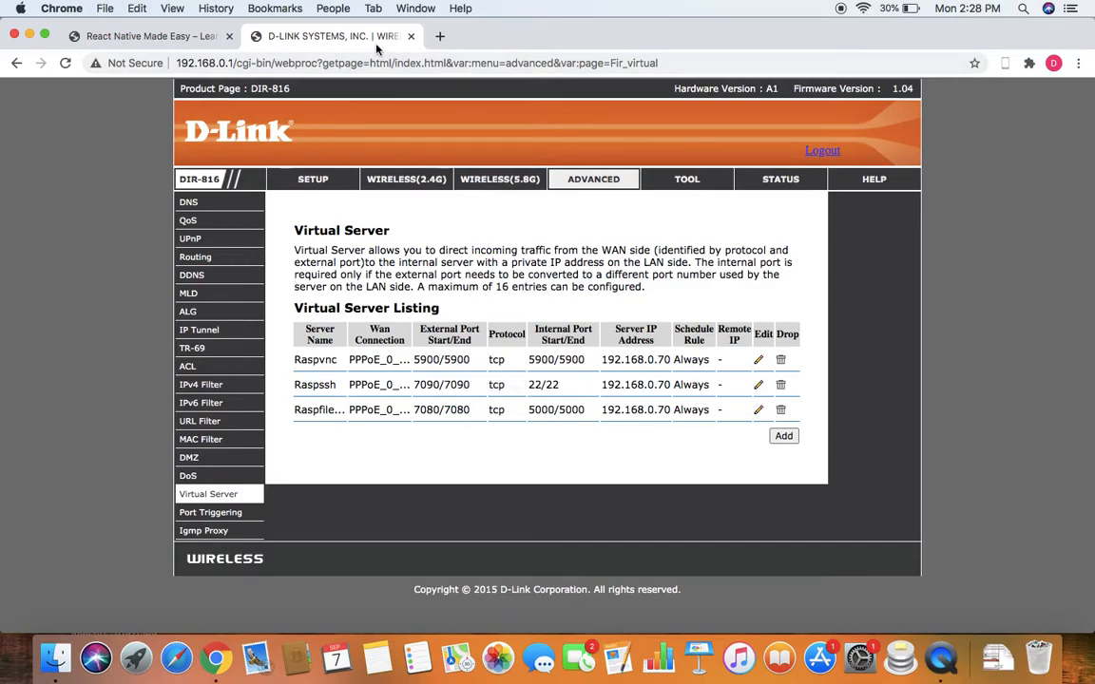
- Open another blank browser tab beside the router page
click(440, 38)
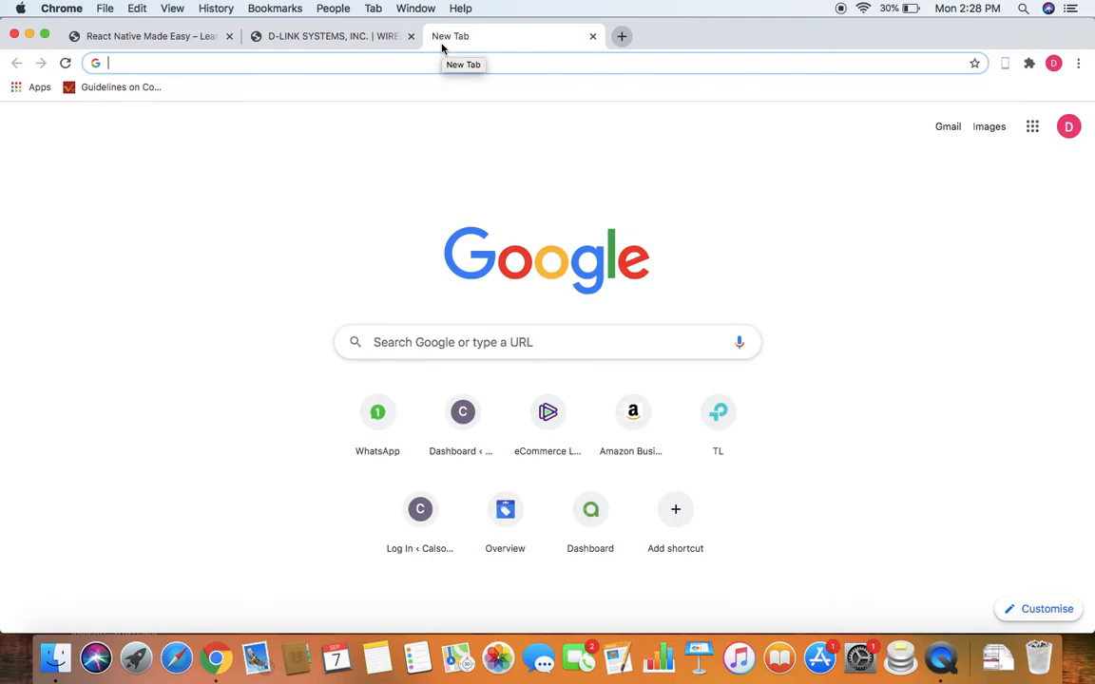
click(322, 65)
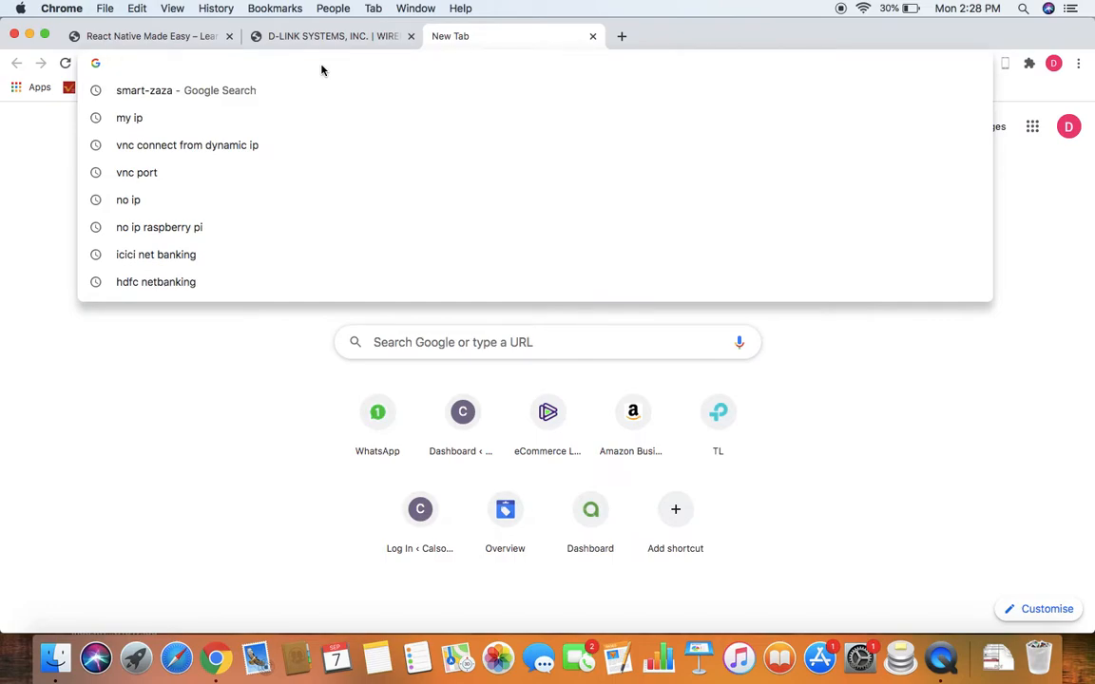
click(43, 171)
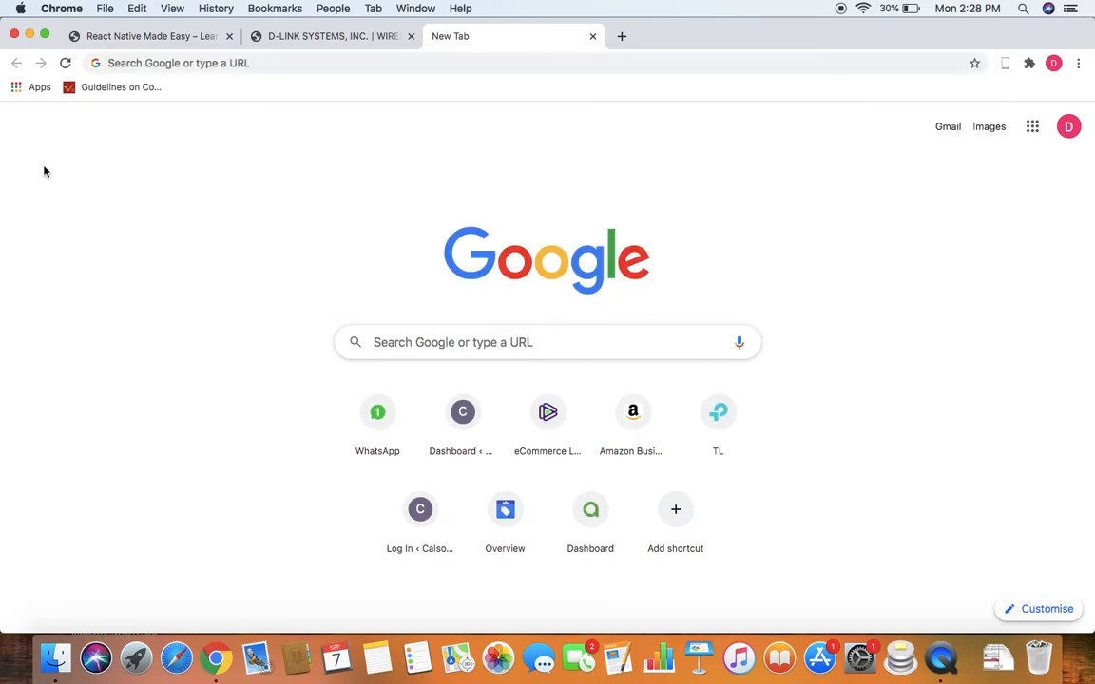
- Search the web for "vnc server" in the blank tab and open RealVNC's VNC Server download page to review the platform options
click(173, 65)
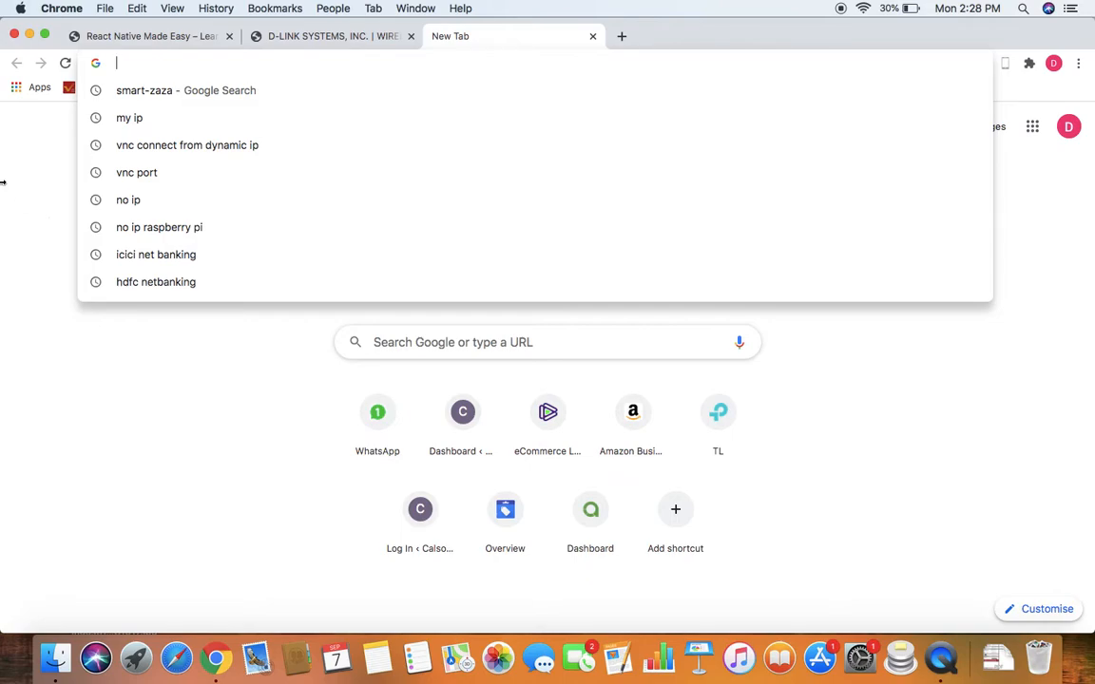
click(332, 36)
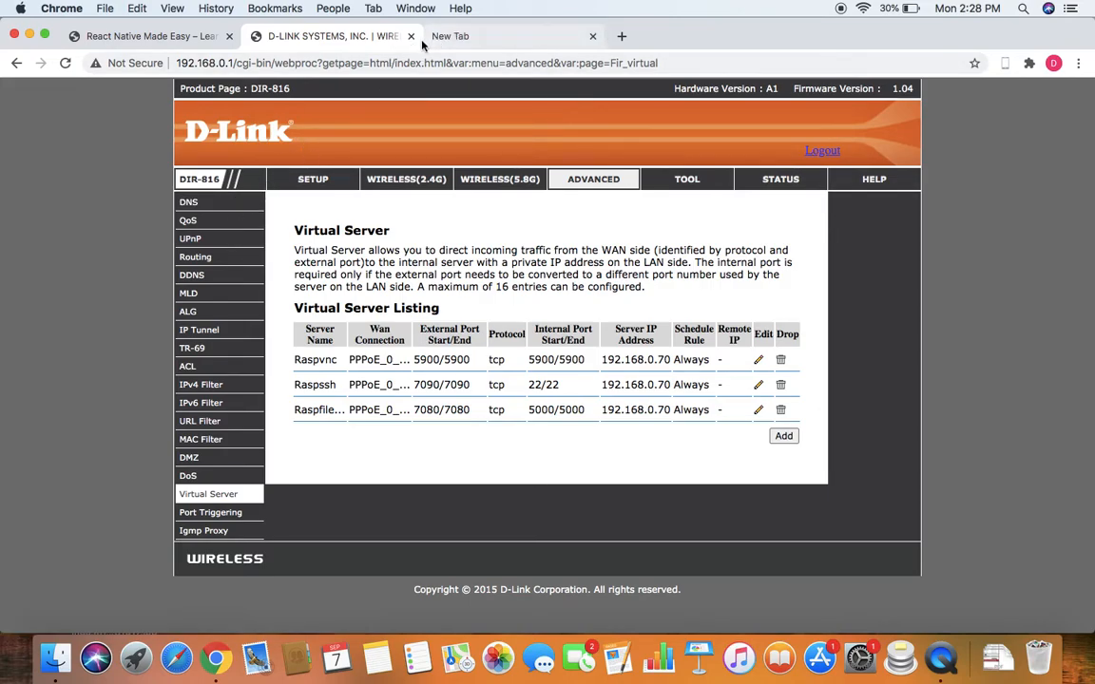
click(493, 43)
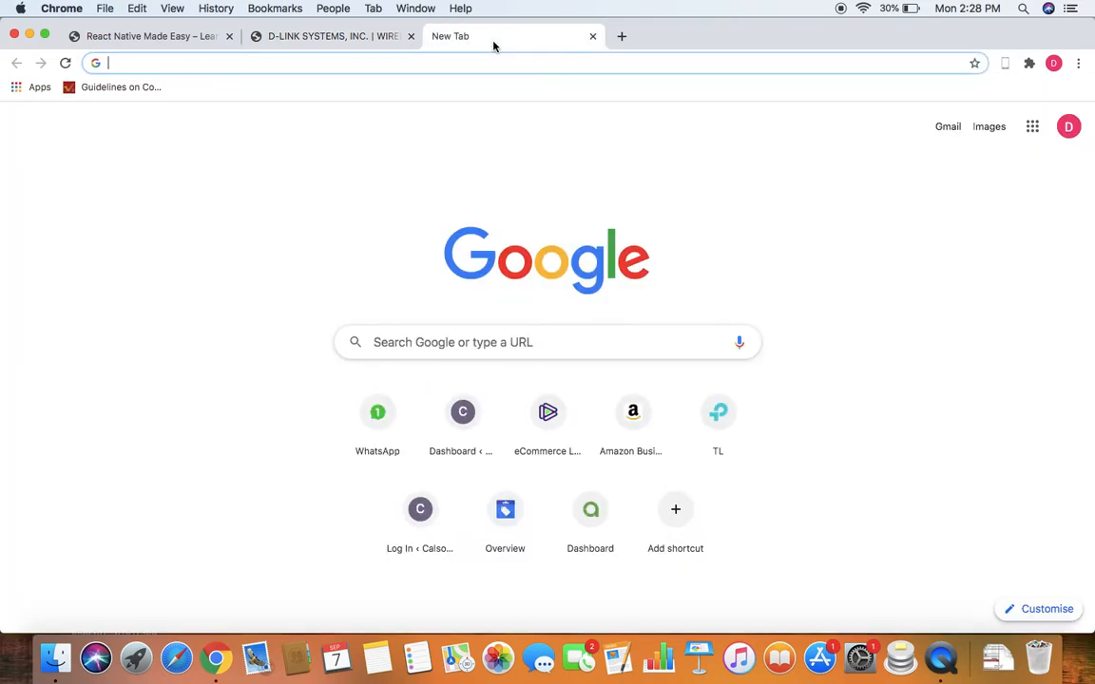
text(vnc)
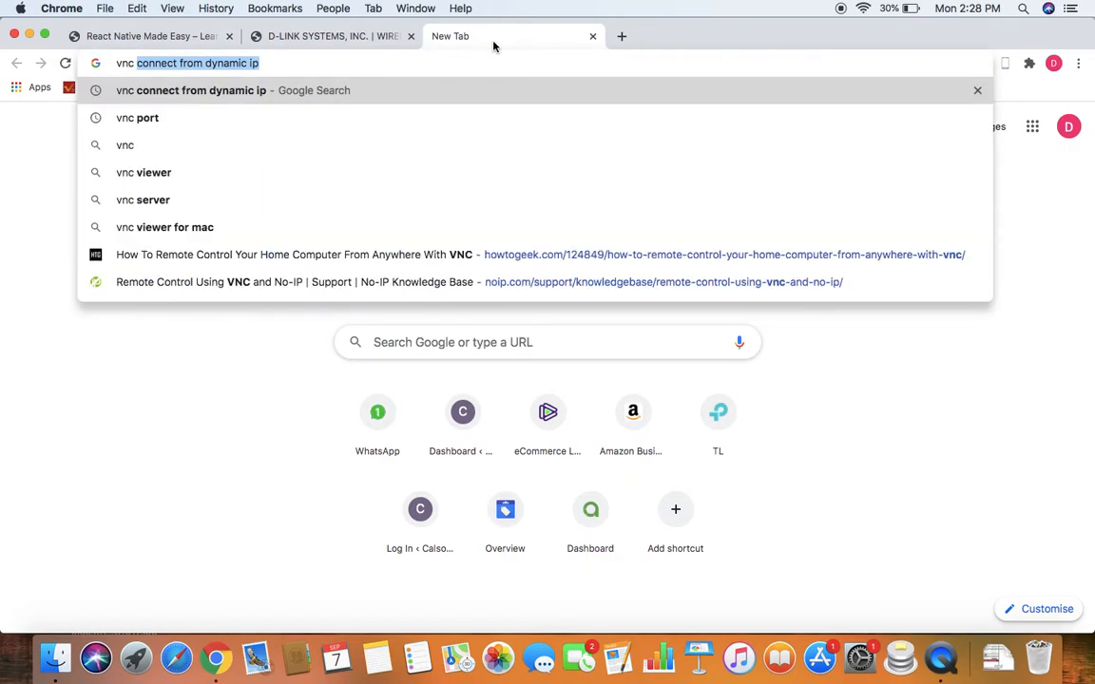
text(  server)
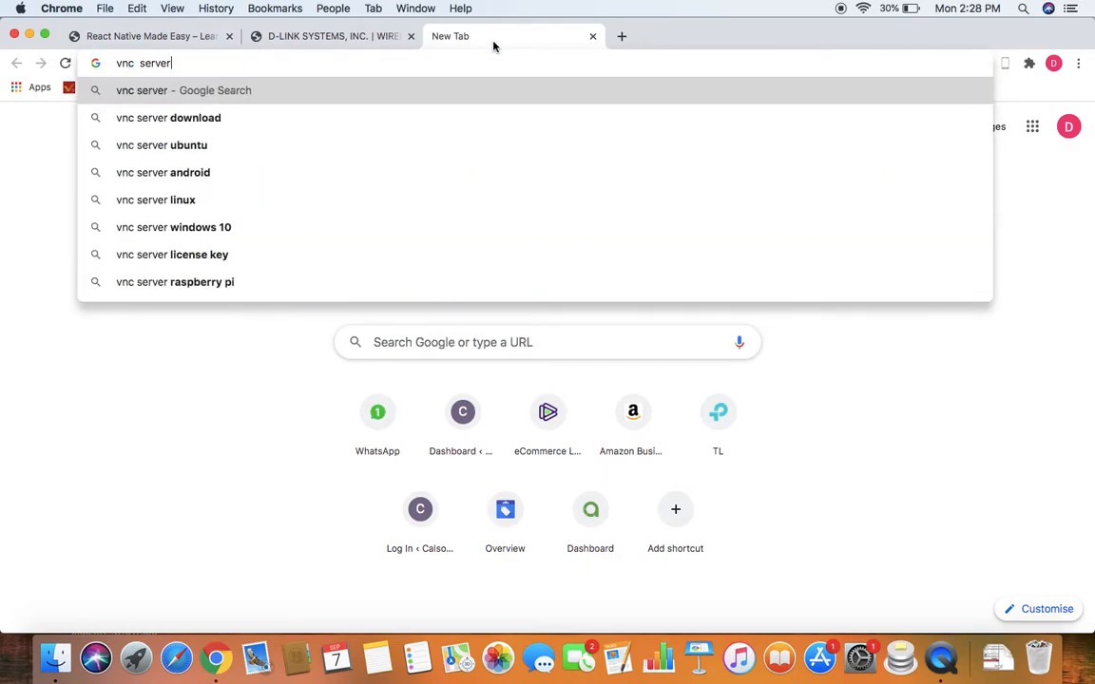
key(Return)
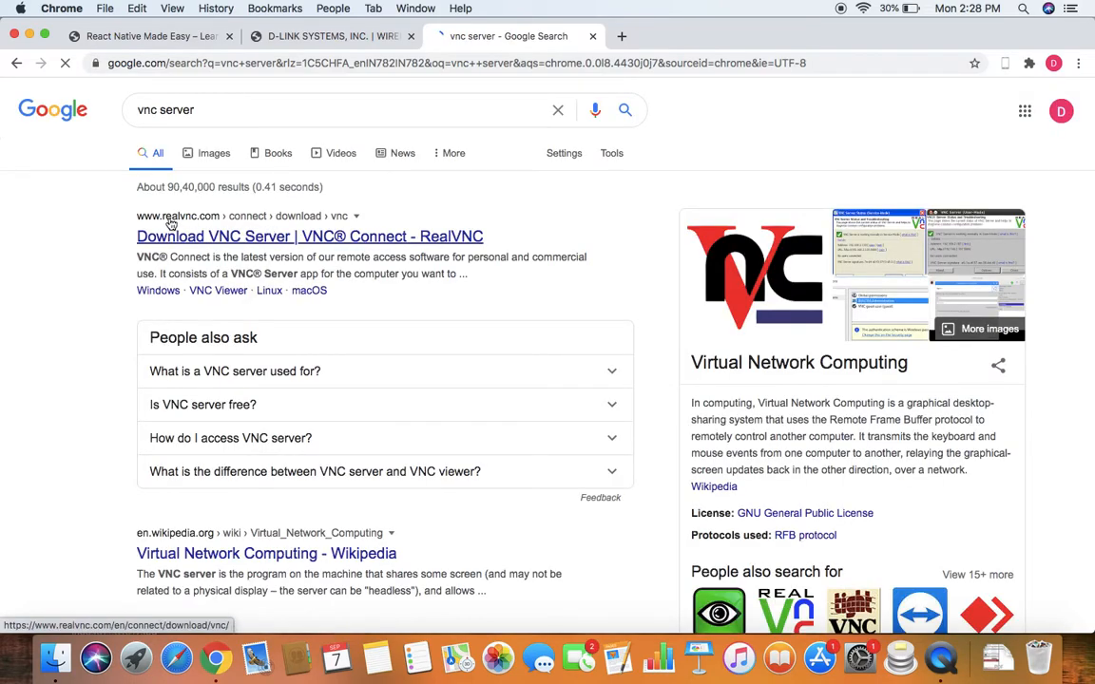
click(182, 232)
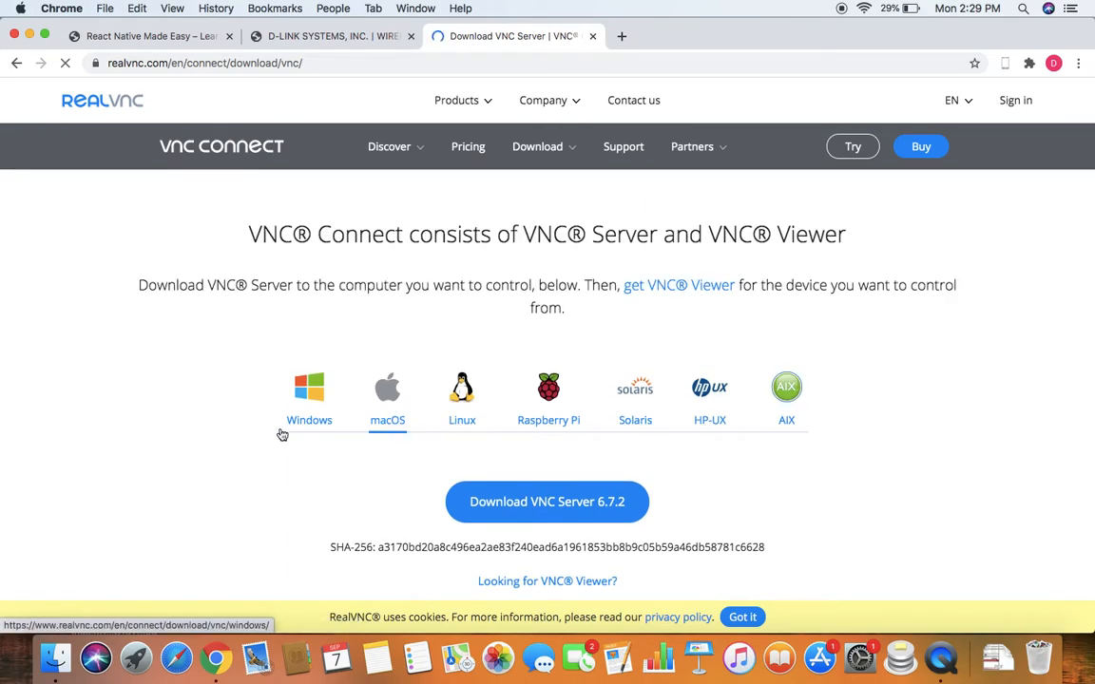
scroll(269, 434, down, 1)
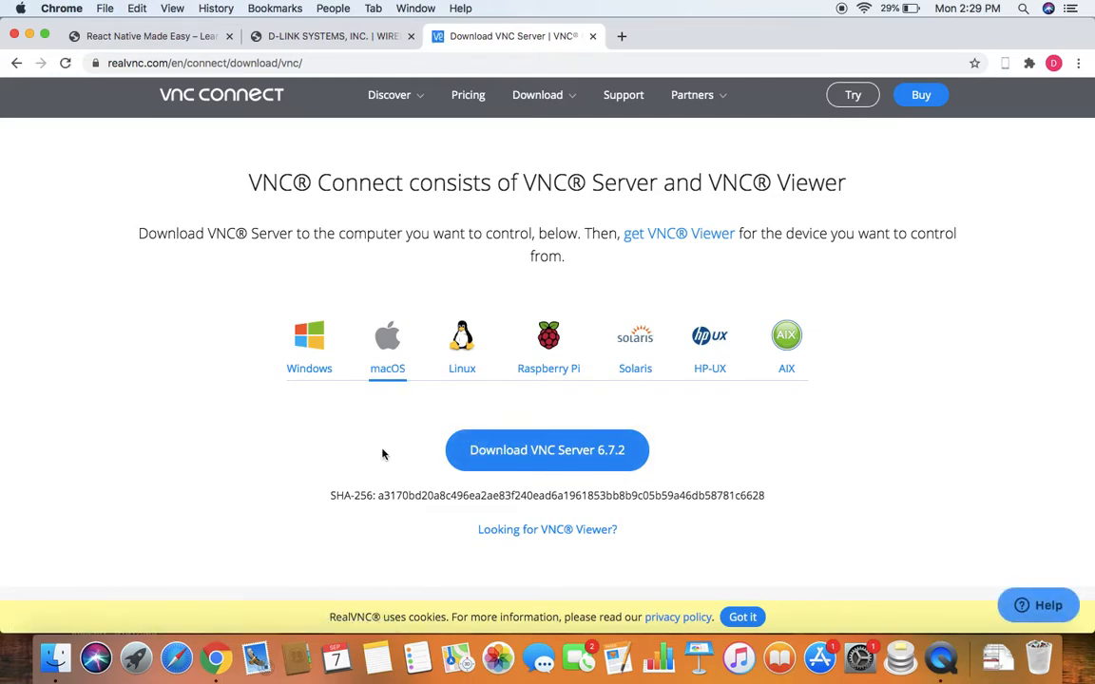
scroll(383, 453, up, 1)
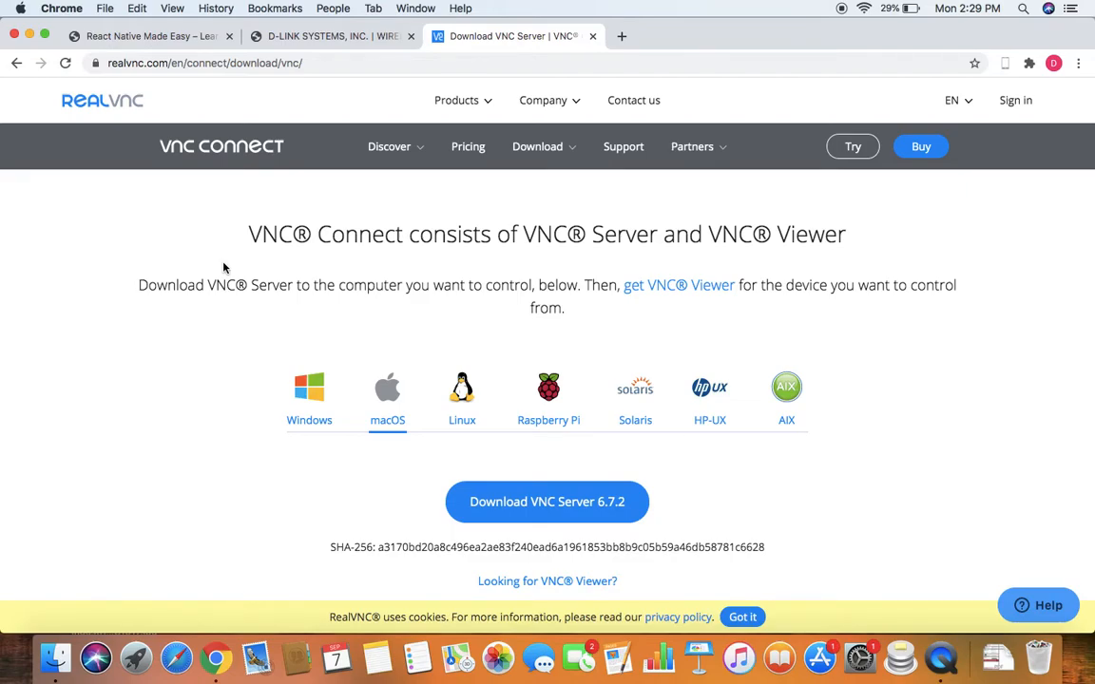
- Return to the router's Virtual Server page, open a blank rule form and inspect its fields and Schedule options
click(309, 40)
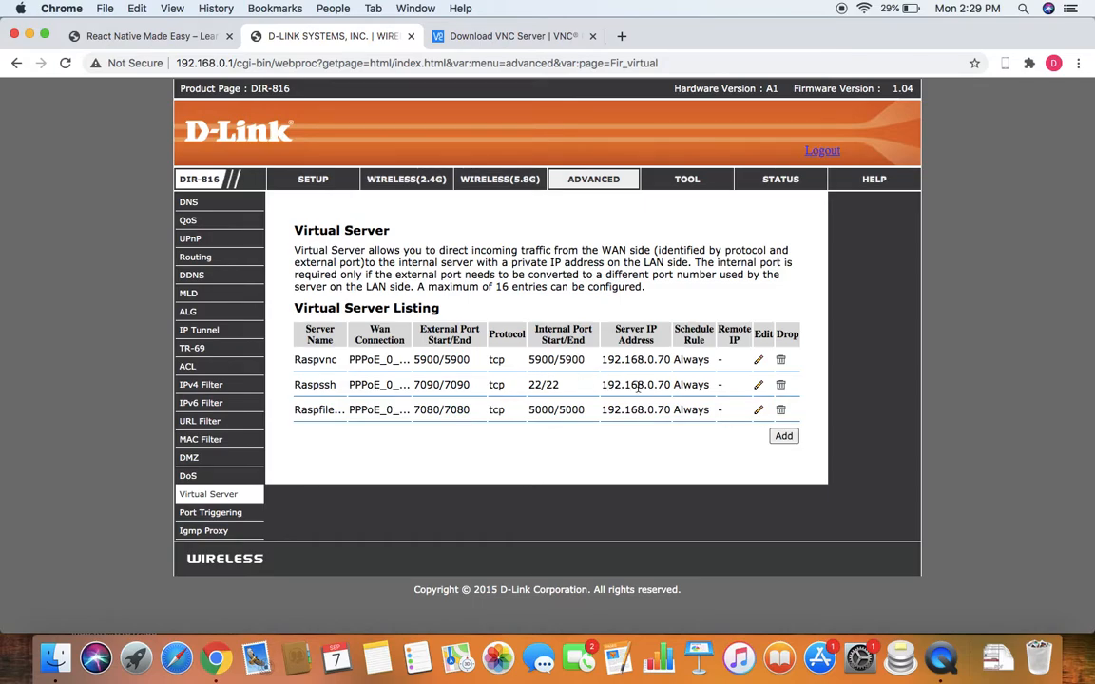
click(784, 436)
scroll(668, 480, down, 5)
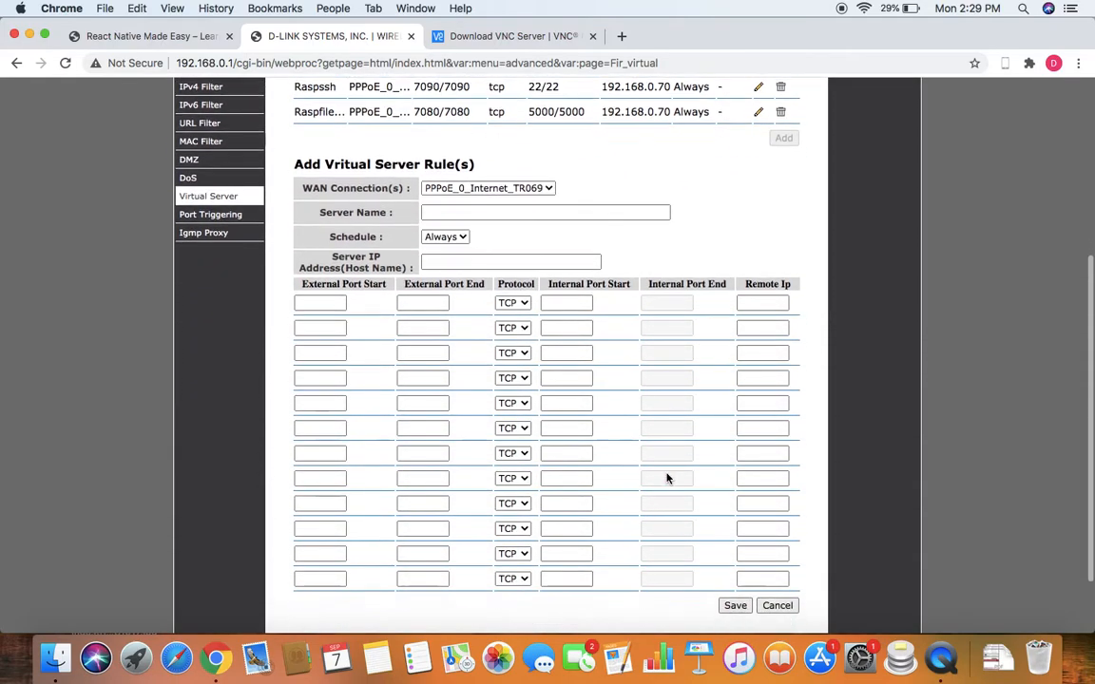
scroll(668, 480, up, 2)
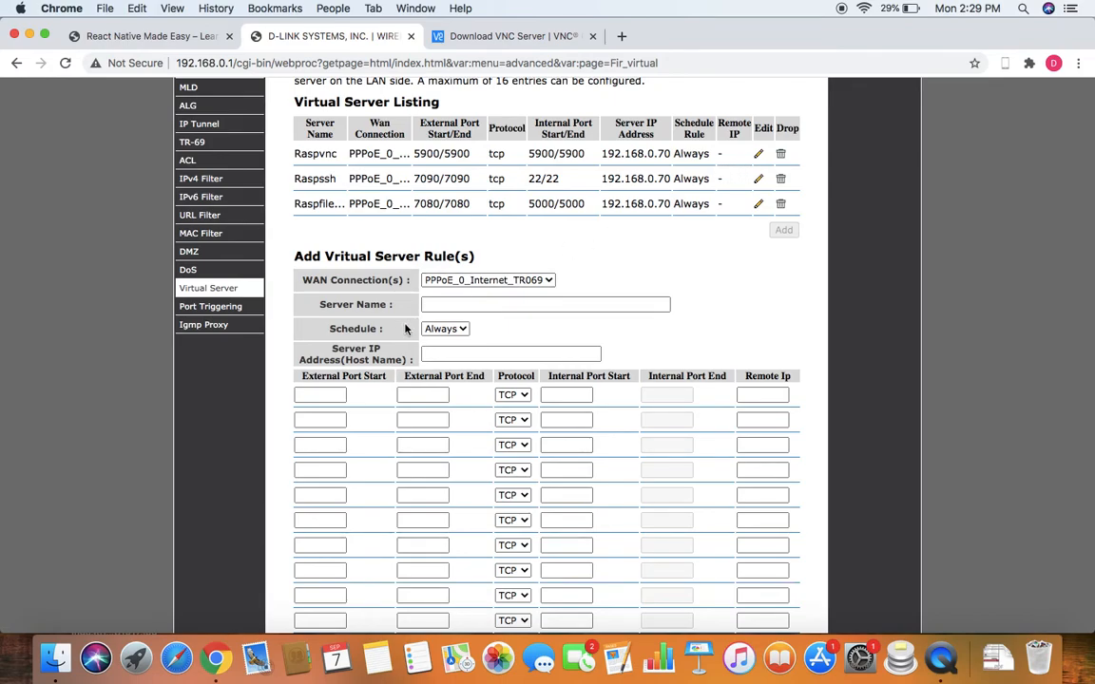
click(433, 330)
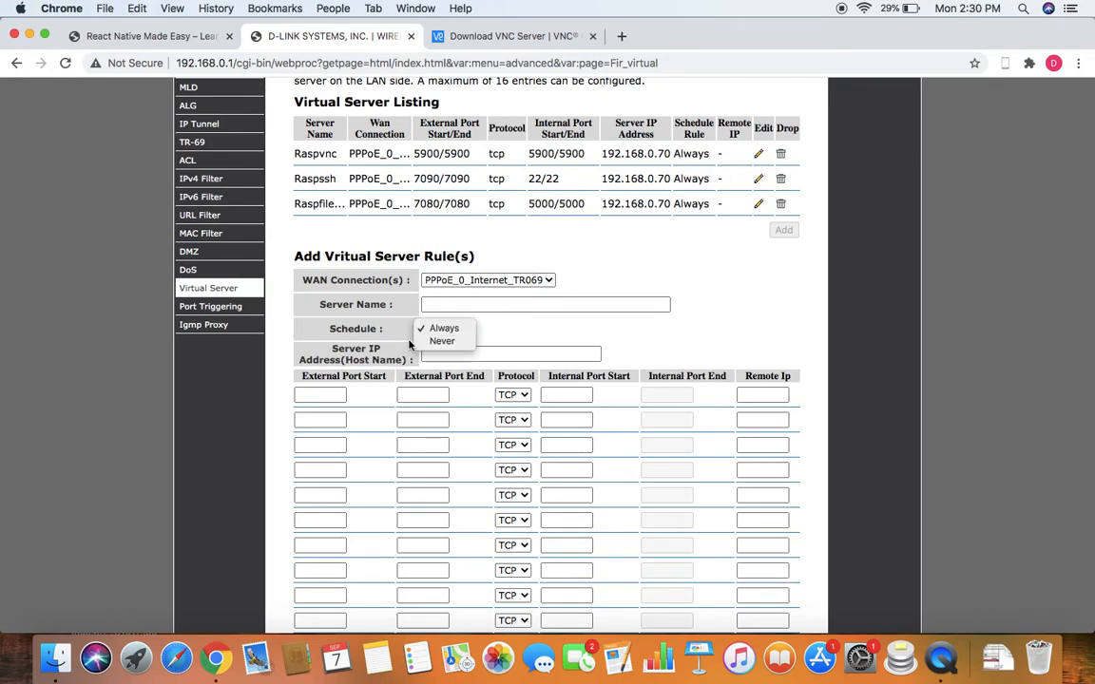
click(506, 334)
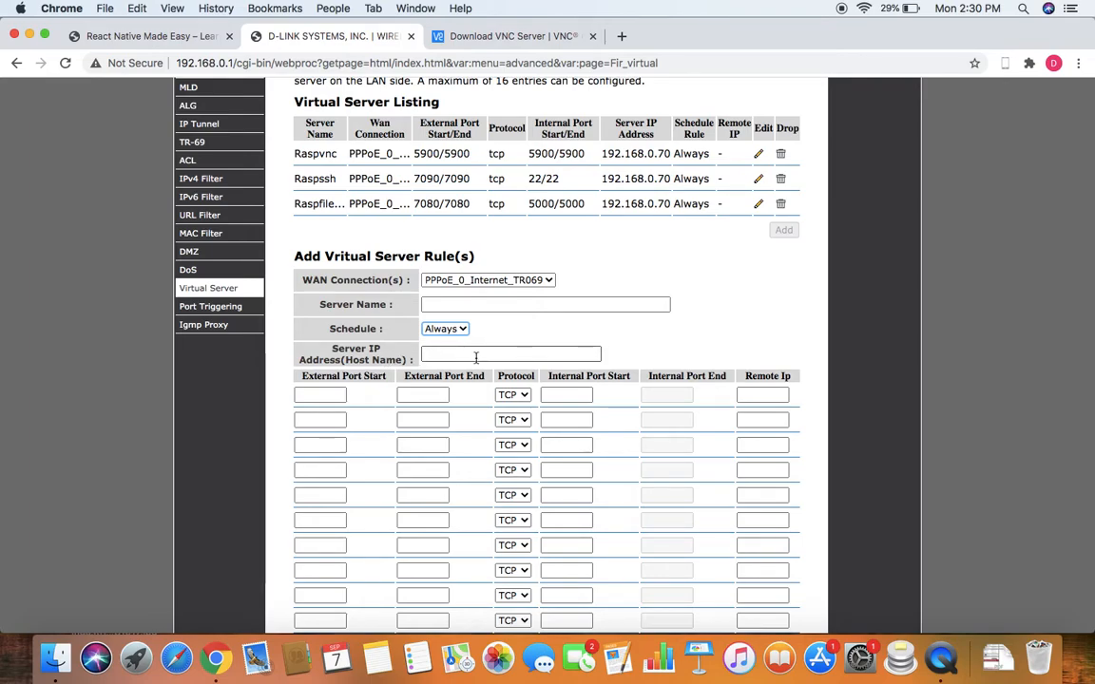
- Open the Raspvnc virtual server rule for editing and inspect its server IP address and external port fields
click(758, 153)
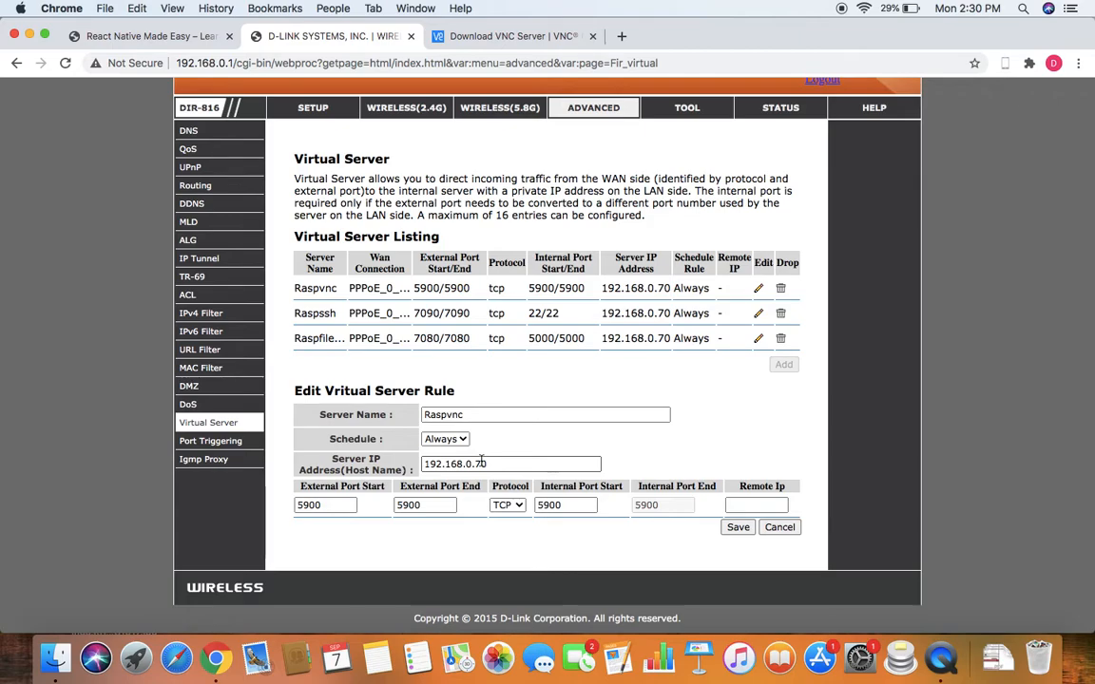
double_click(459, 463)
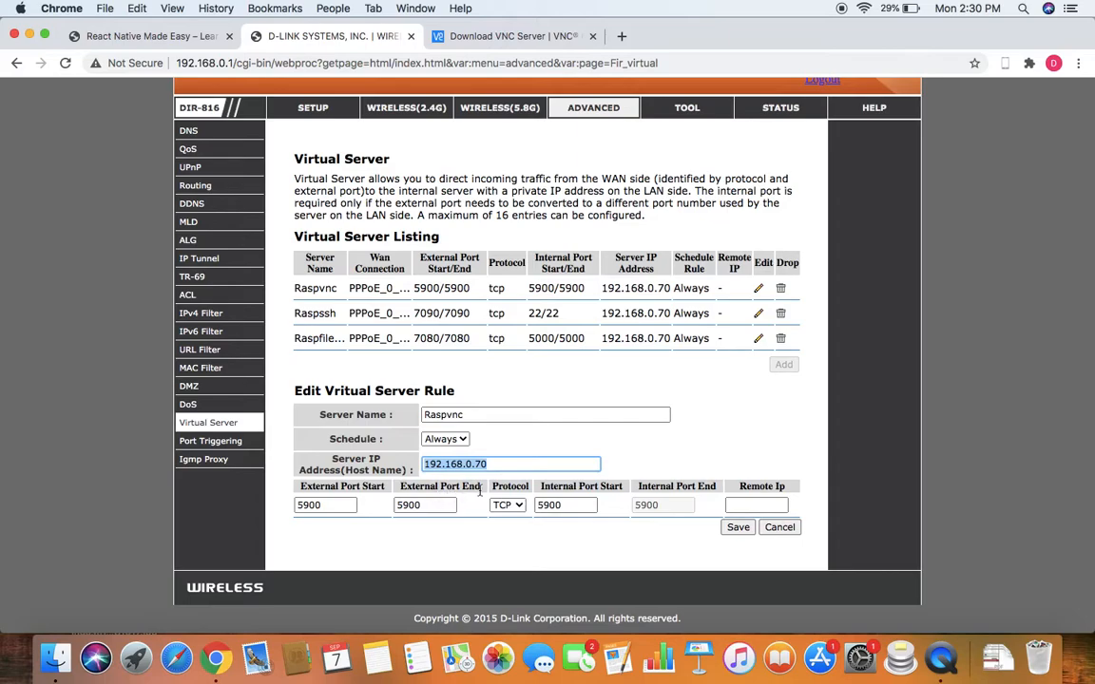
click(321, 510)
click(620, 36)
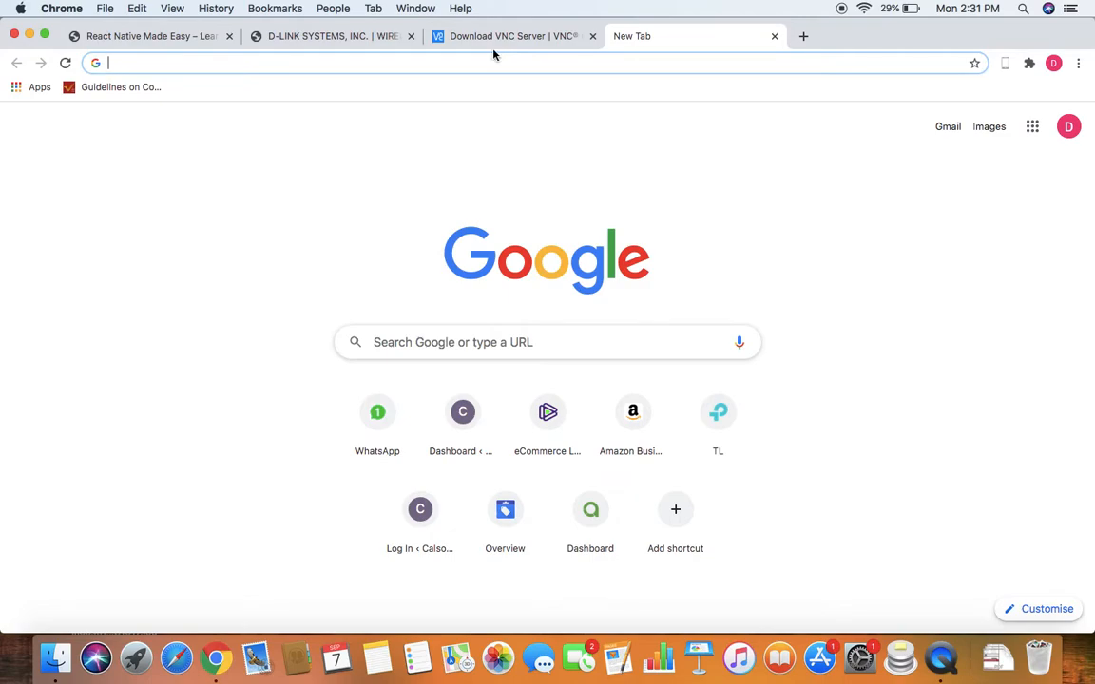
click(363, 41)
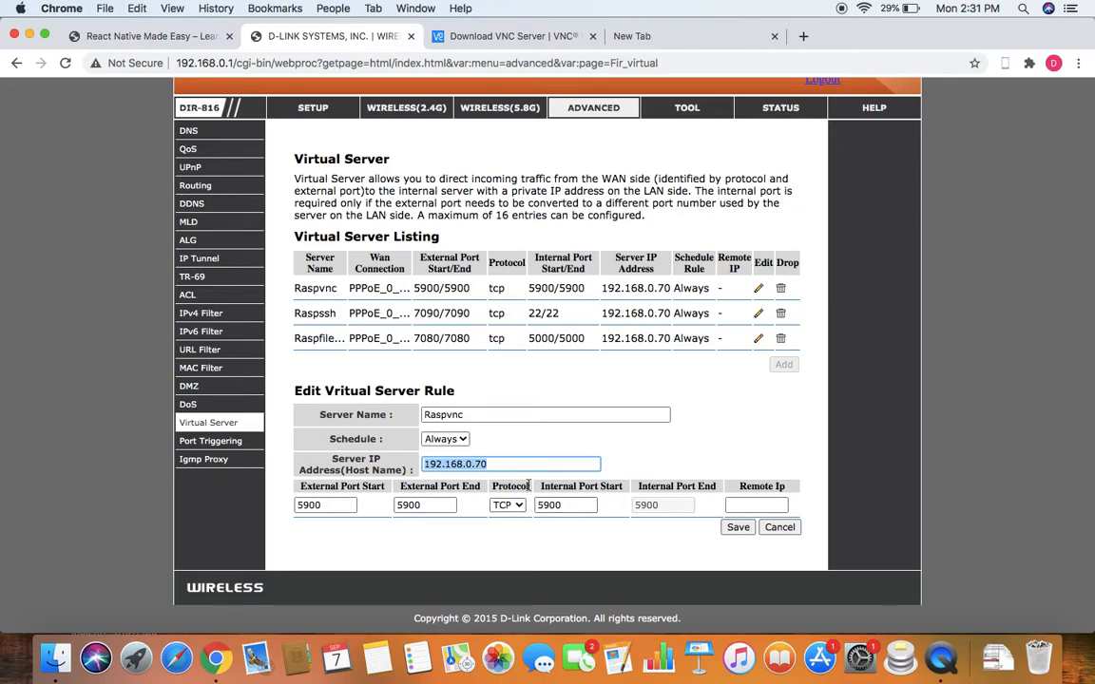
- Compare the Raspssh rule with the Raspvnc rule, and check Raspvnc's internal port and protocol options
click(758, 315)
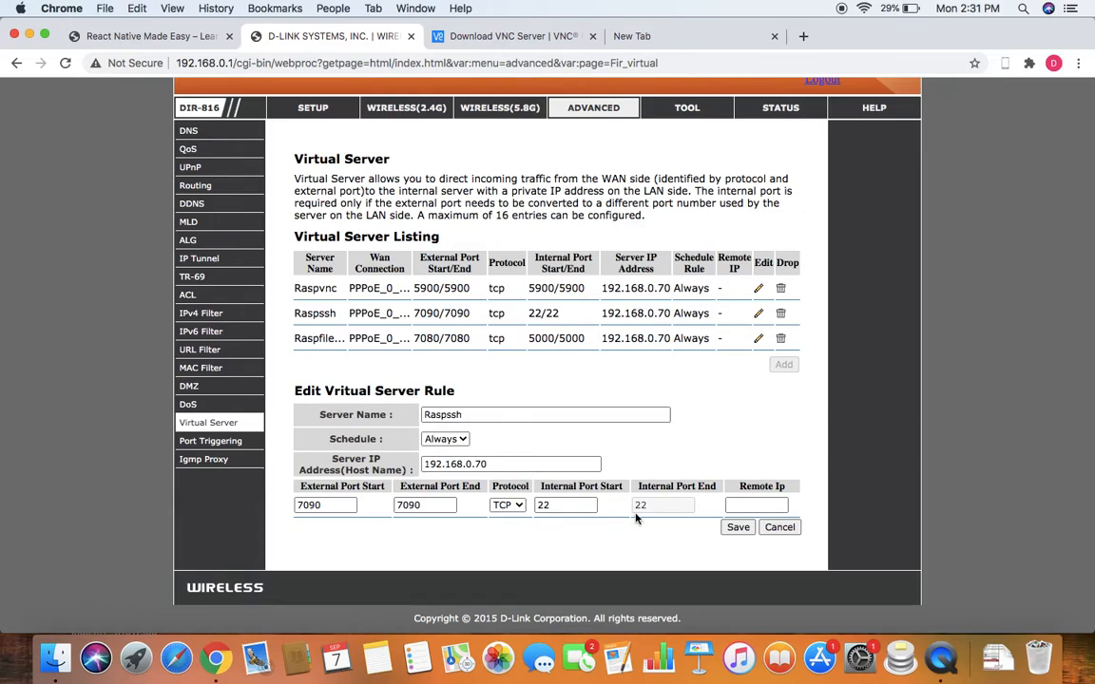
click(758, 288)
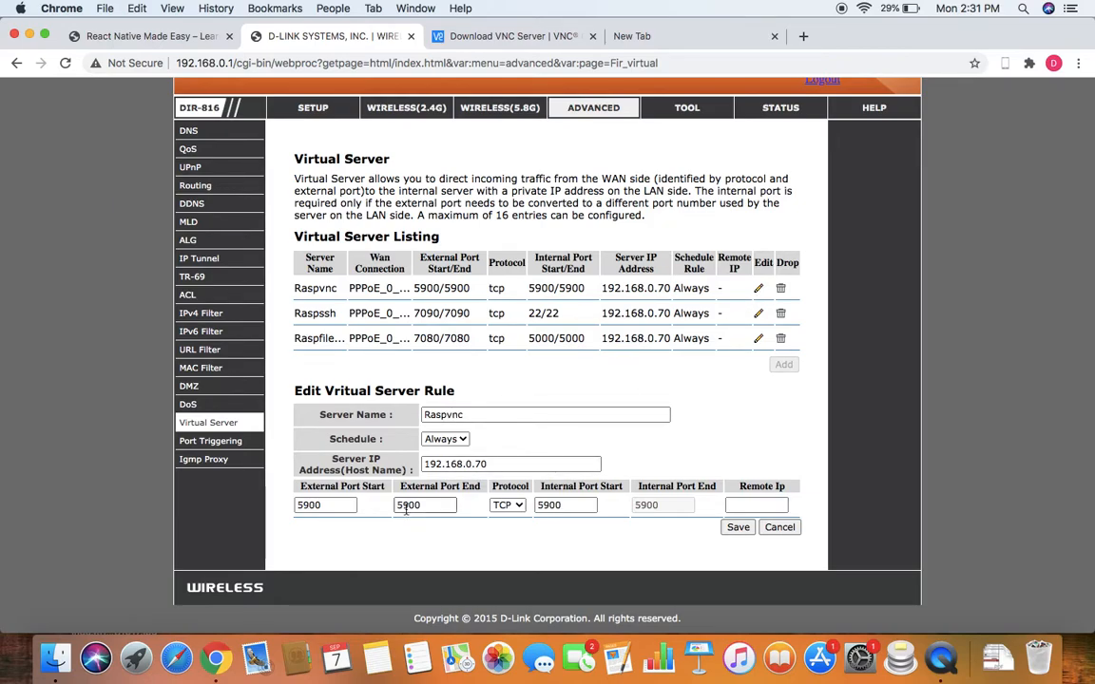
click(562, 509)
click(519, 506)
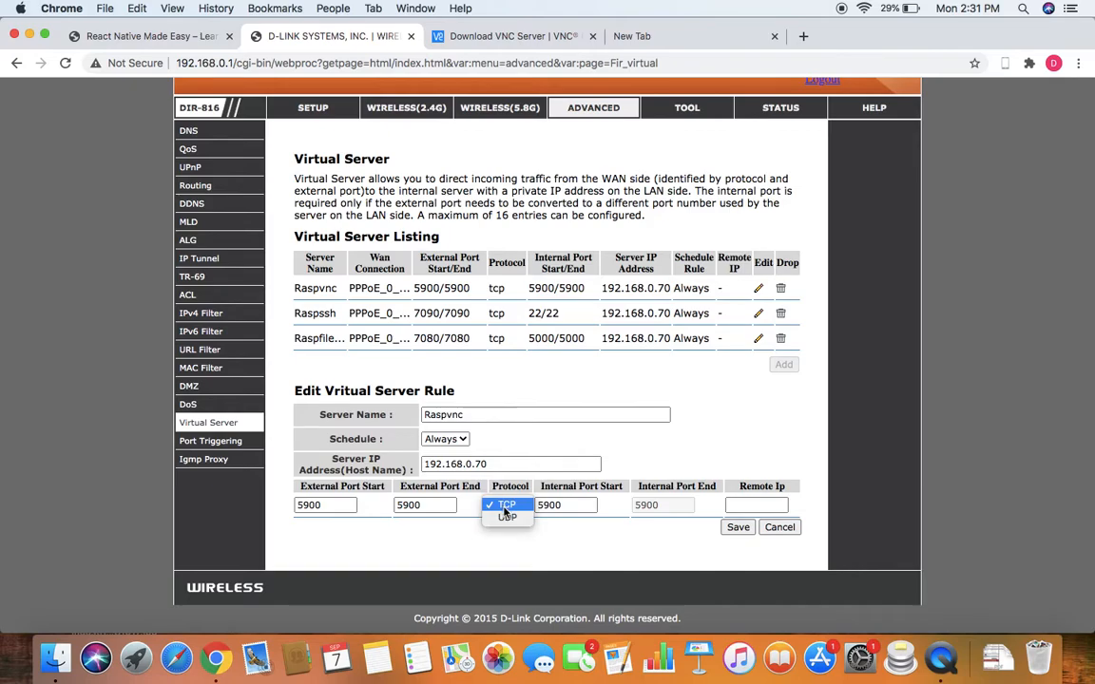
click(627, 530)
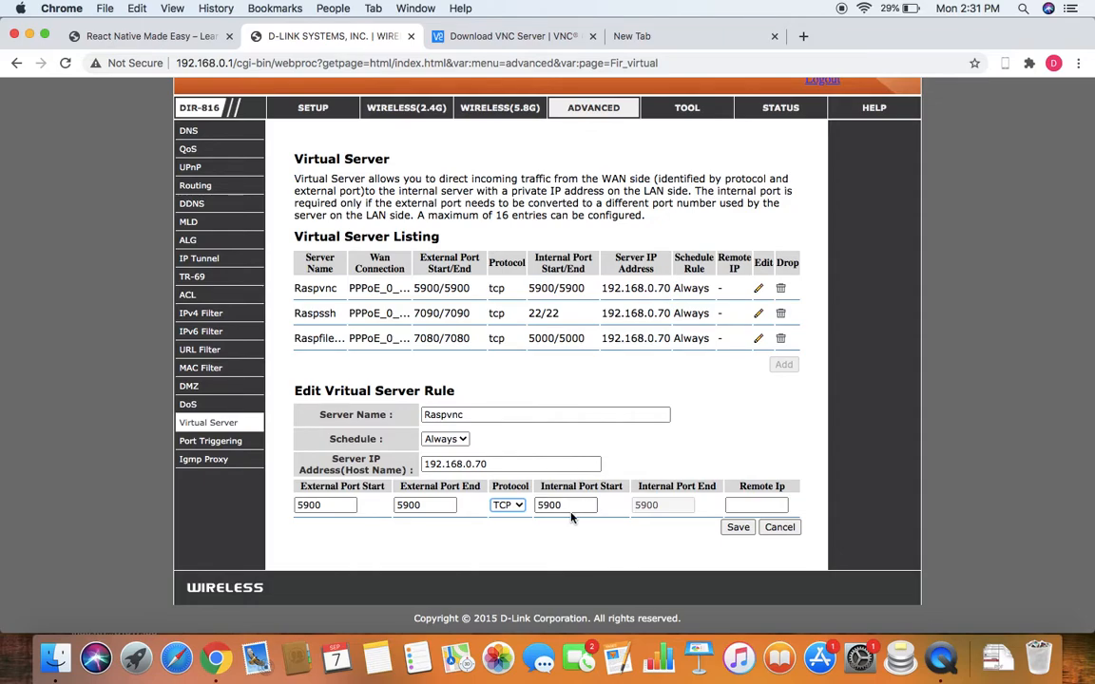
- Open the Raspssh, Raspfilemanager and Raspvnc rules in turn to compare their external and internal port mappings
click(757, 313)
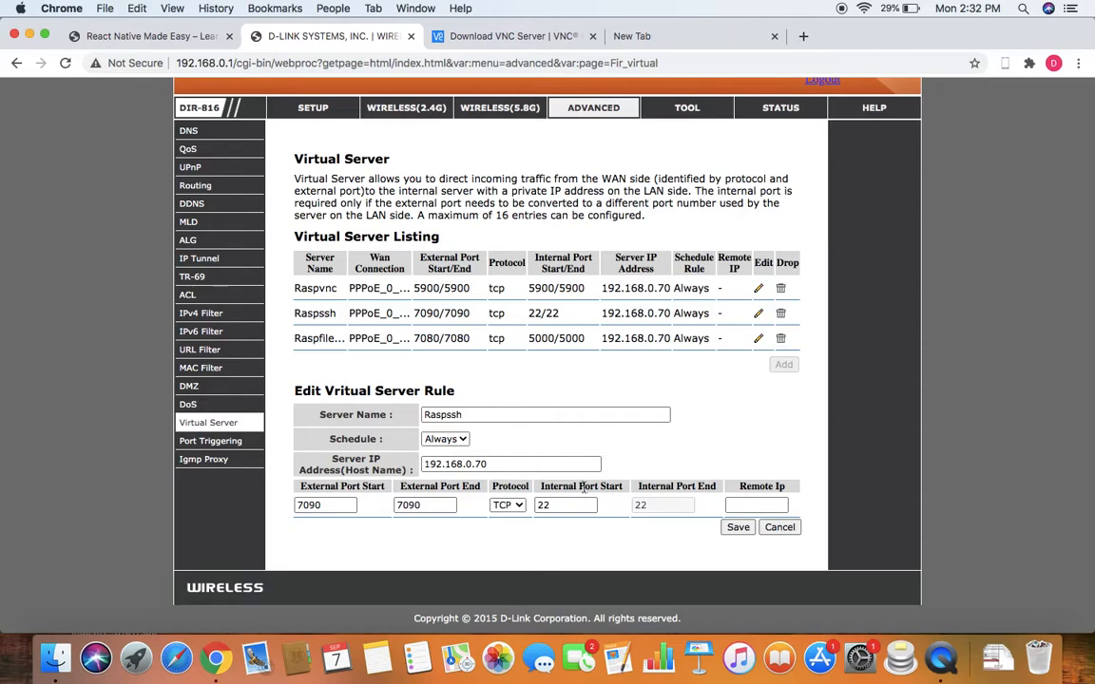
click(758, 339)
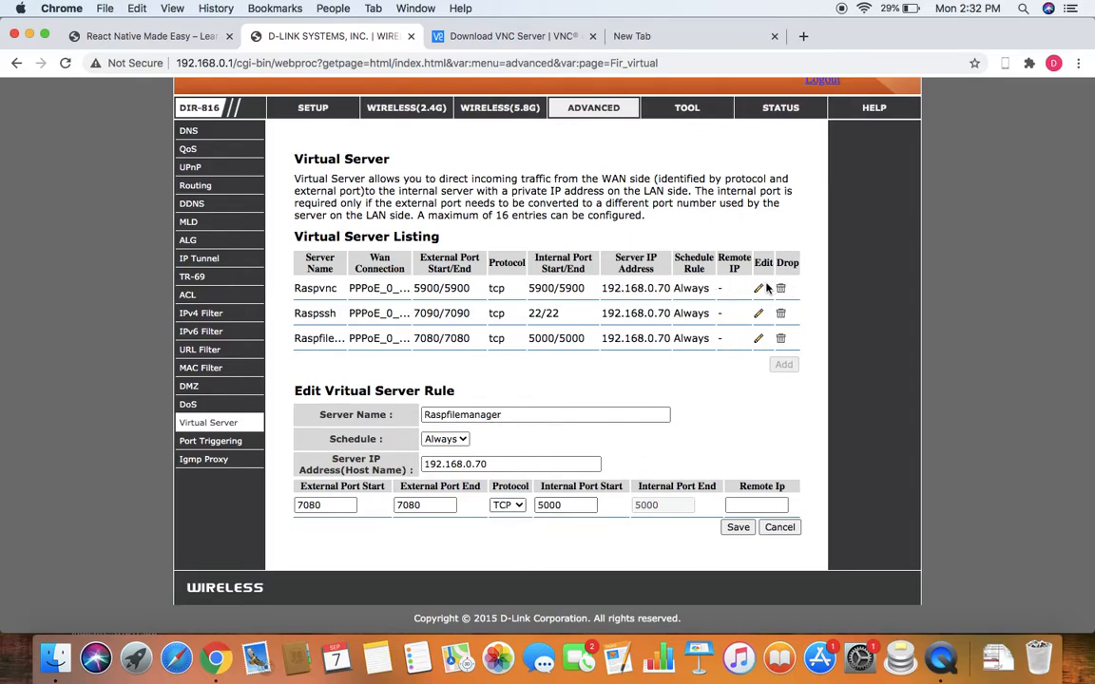
click(759, 289)
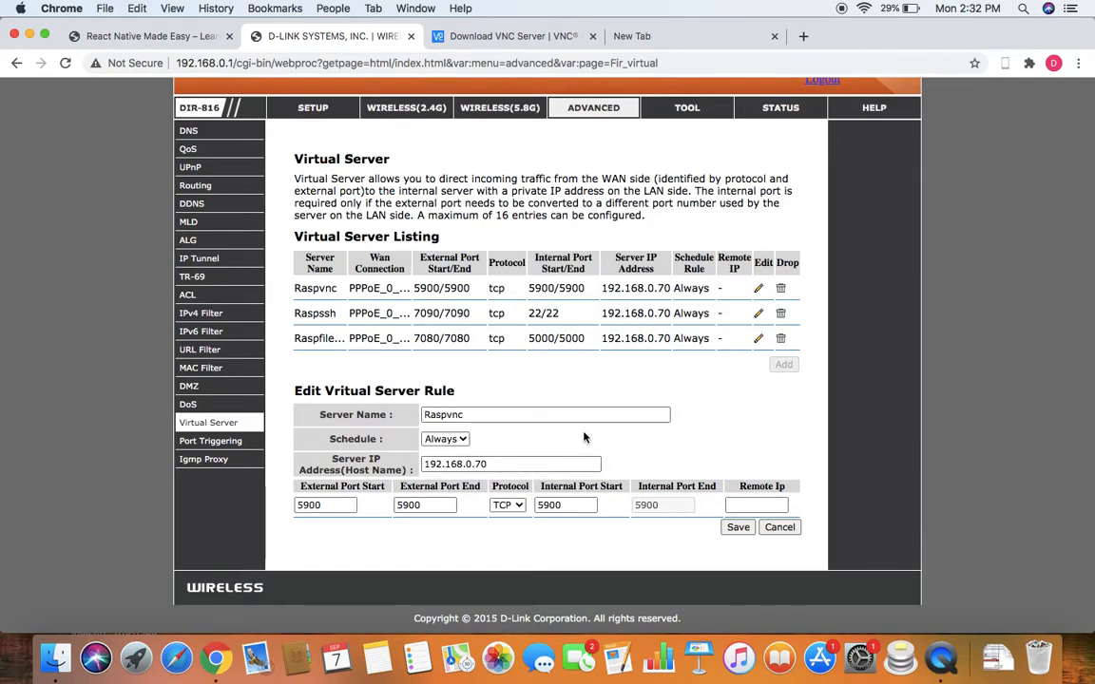
scroll(575, 418, up, 3)
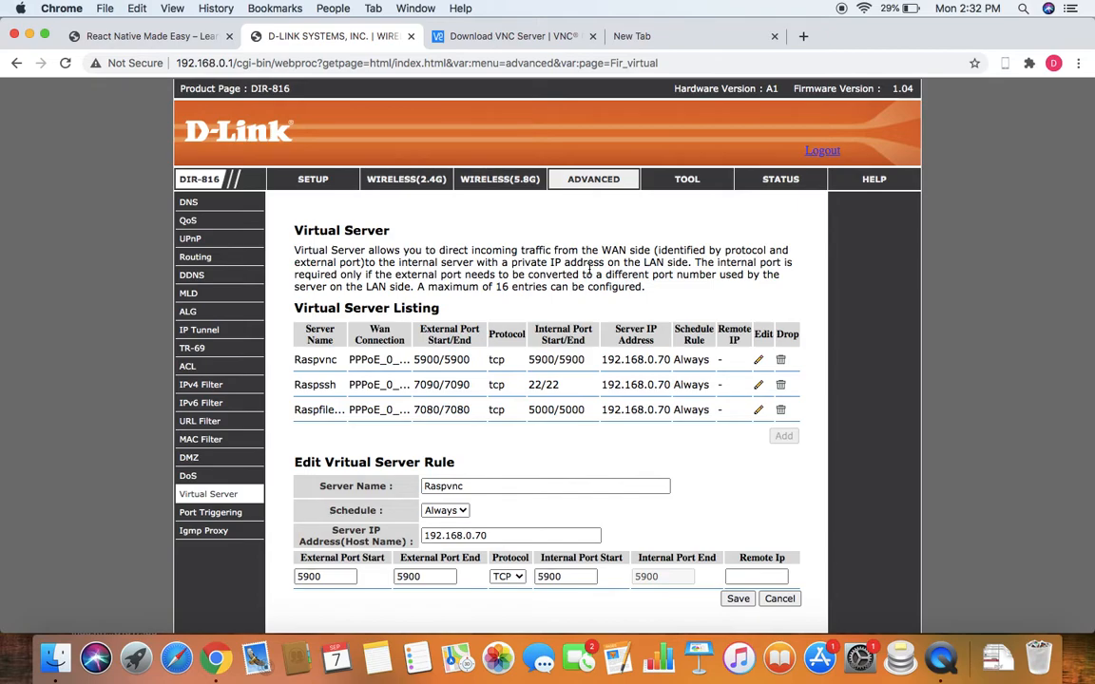
- Switch to Finder, search the recent files for "vnc" and open the VNC-Viewer-6.19.1115-MacOSX-x86_64.dmg disk image
click(489, 38)
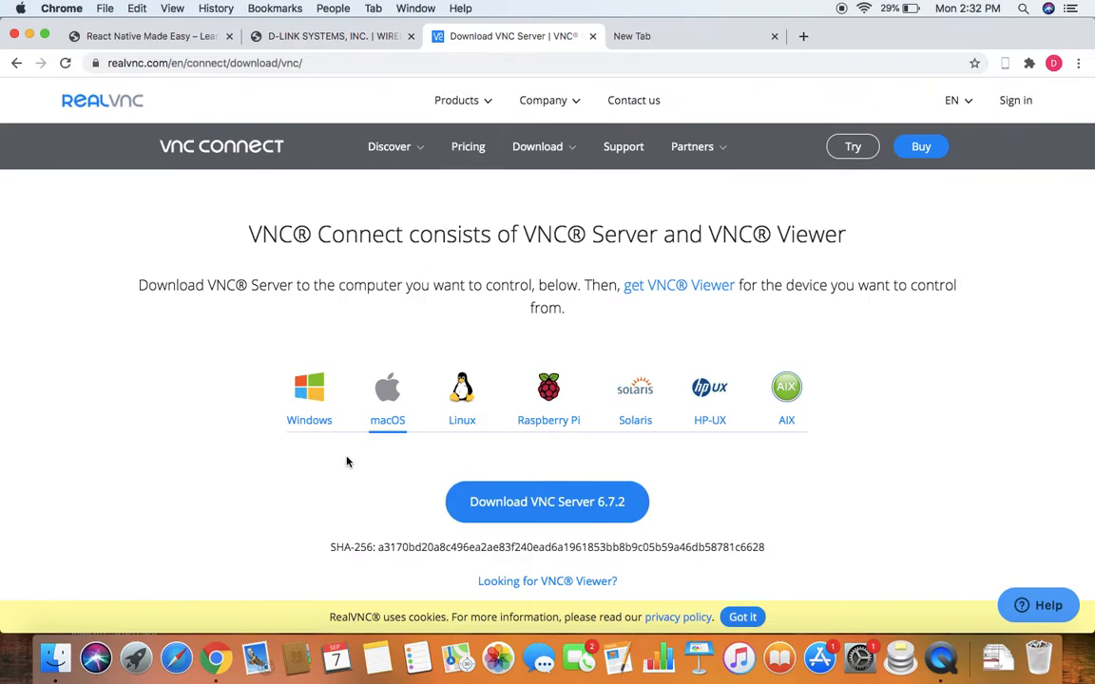
click(55, 660)
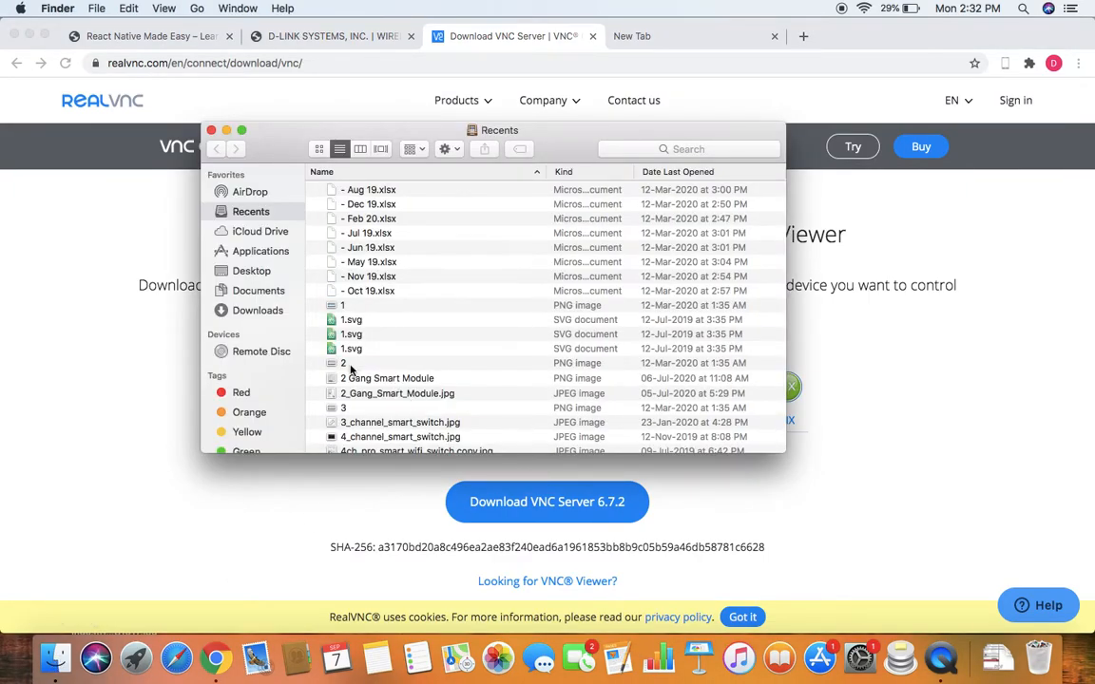
click(627, 149)
text(vnc)
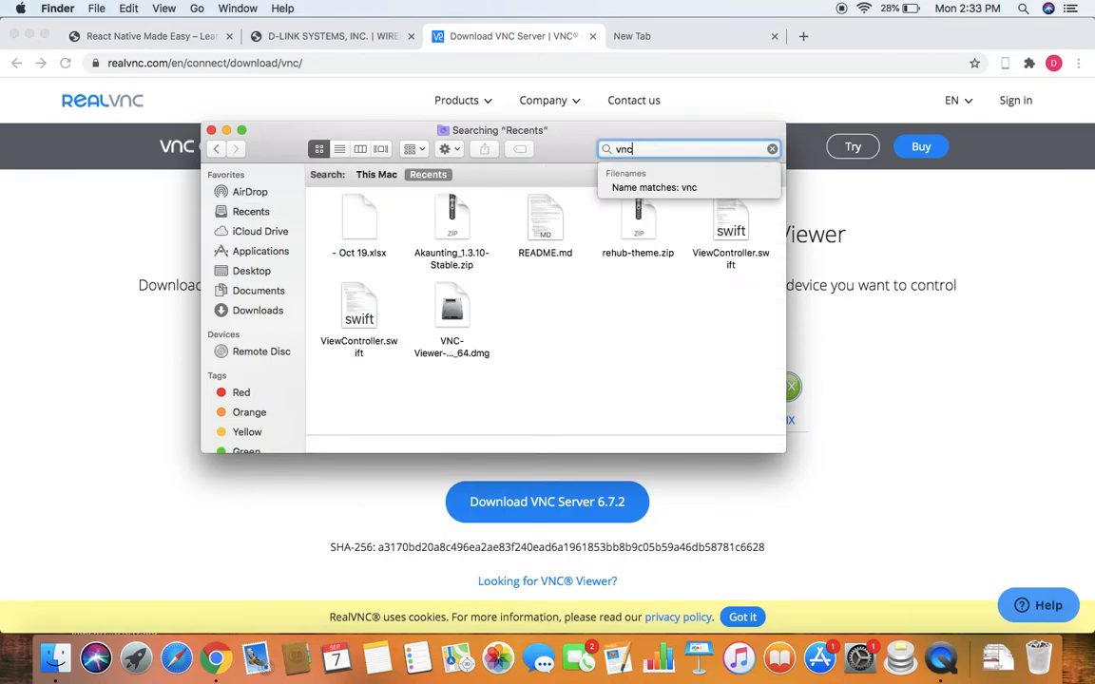
click(616, 219)
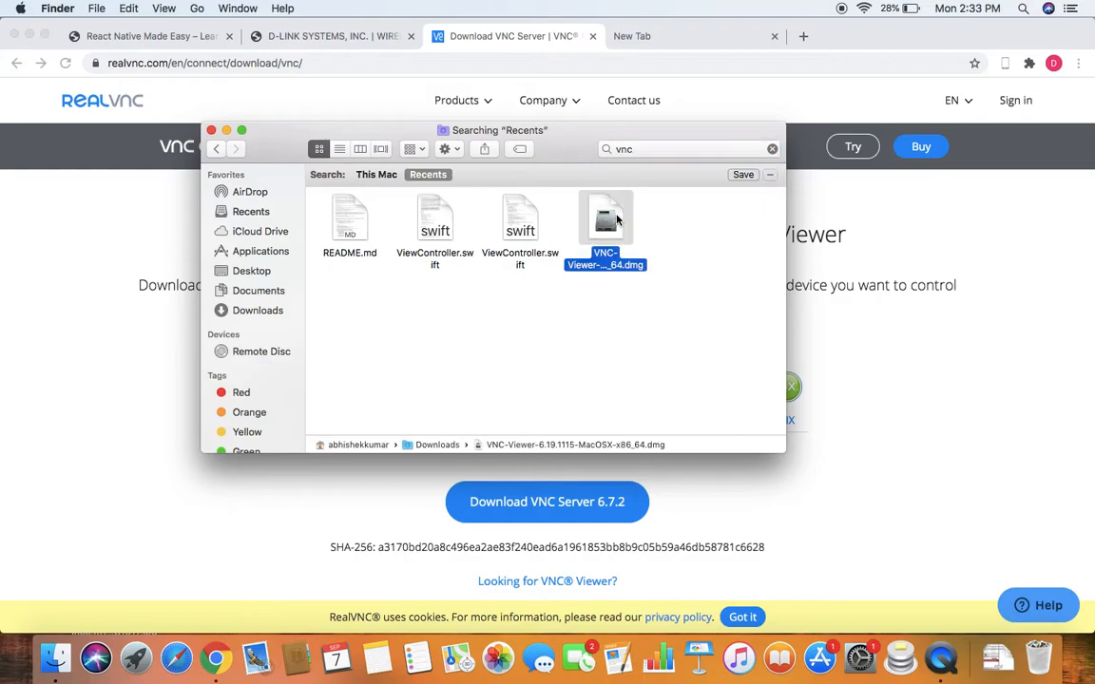
double_click(616, 219)
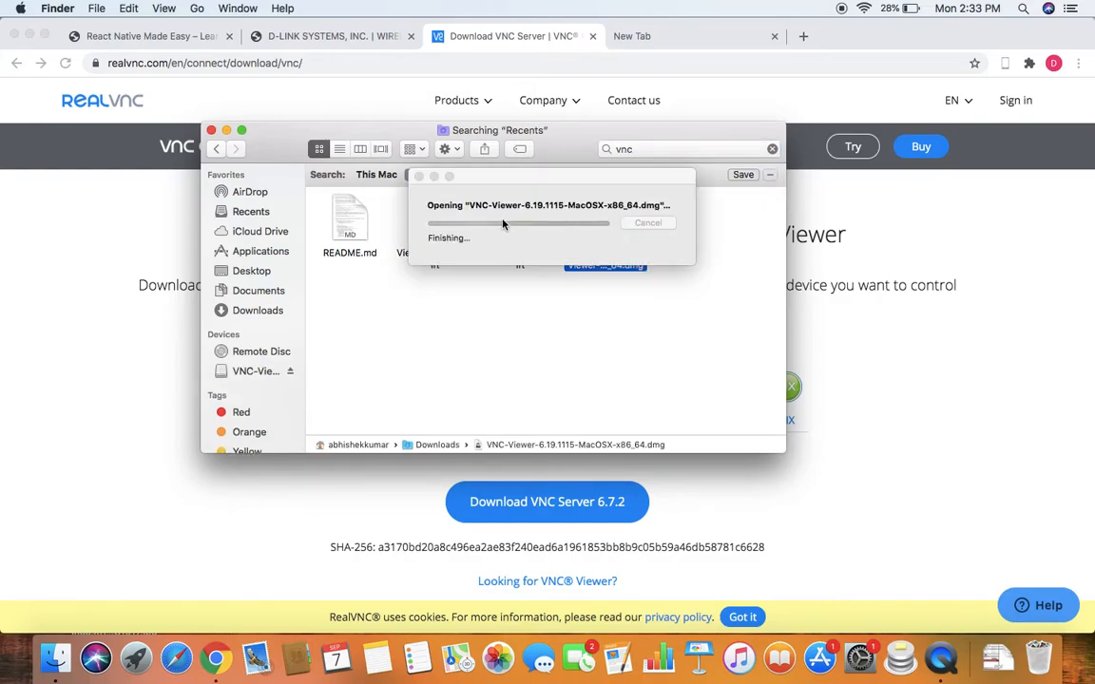
- Launch VNC Viewer from the disk image, allow it to open, and connect to the saved 192.168.0.70 device
double_click(430, 282)
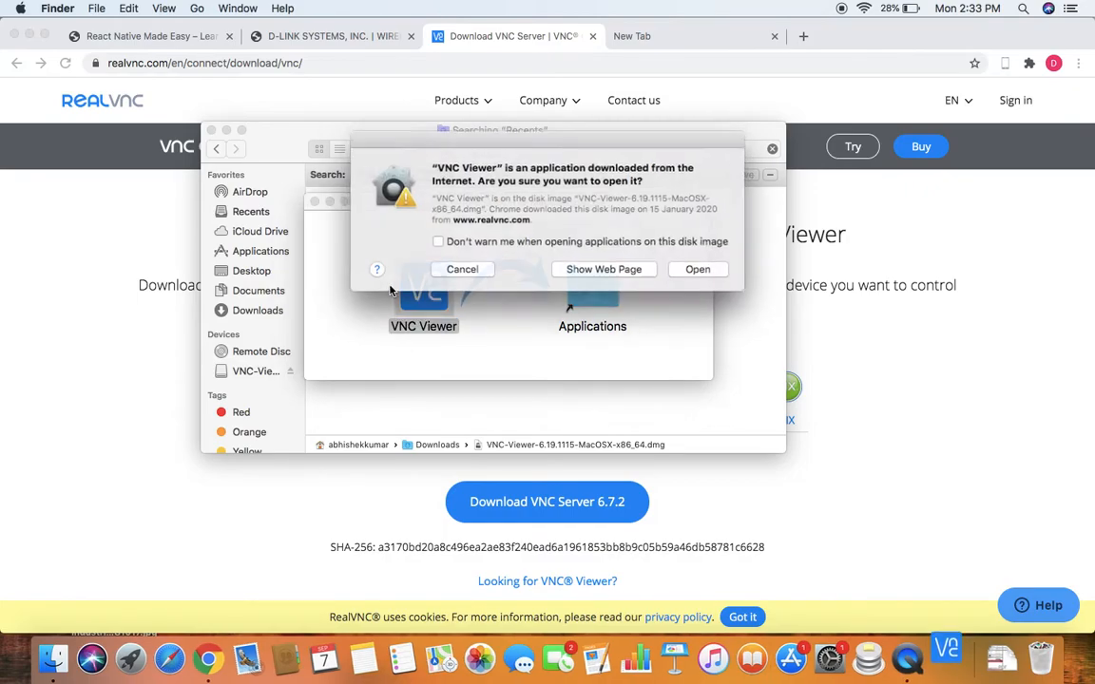
click(700, 271)
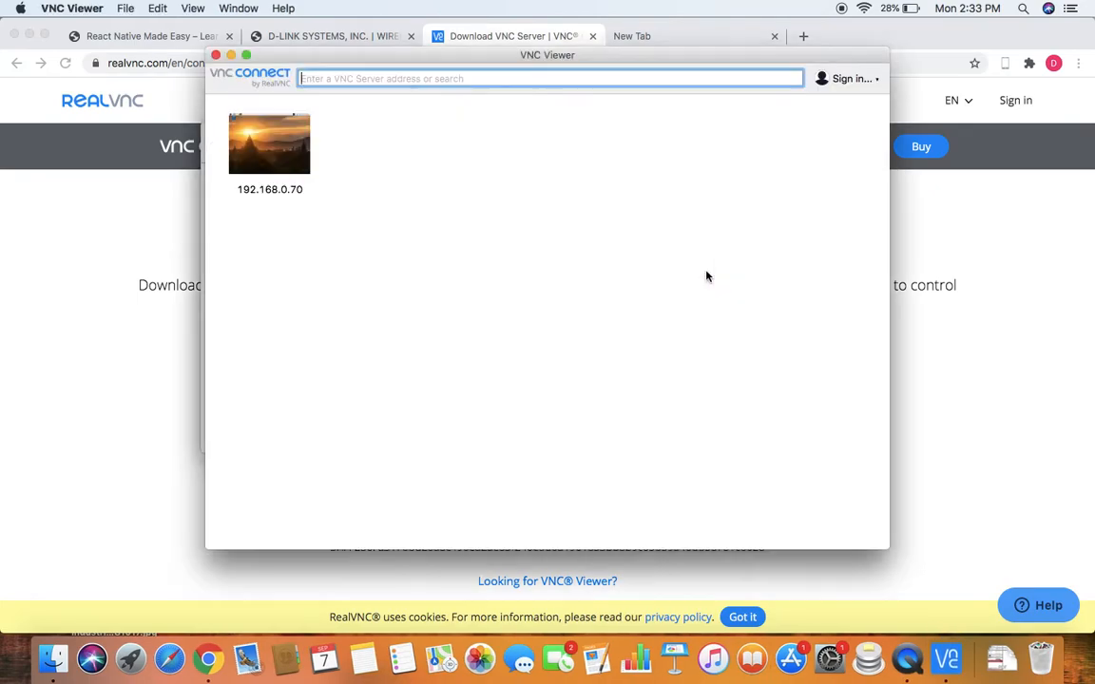
click(271, 143)
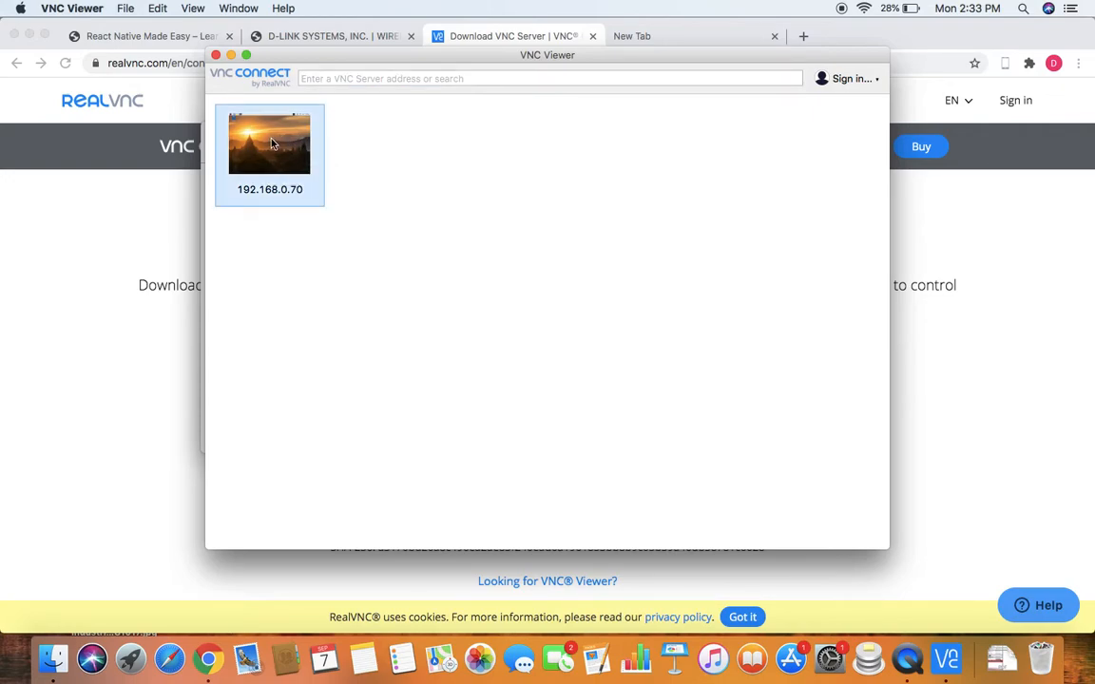
double_click(272, 143)
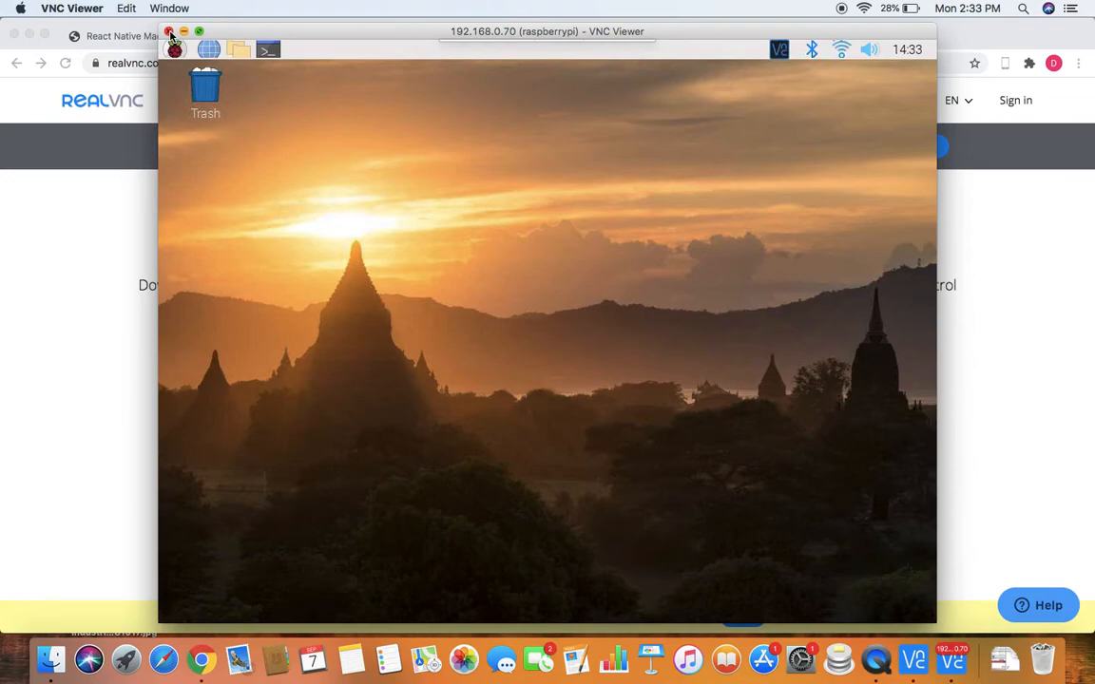
- Close the remote session with 192.168.0.70 and switch to the blank new tab in Chrome
click(169, 33)
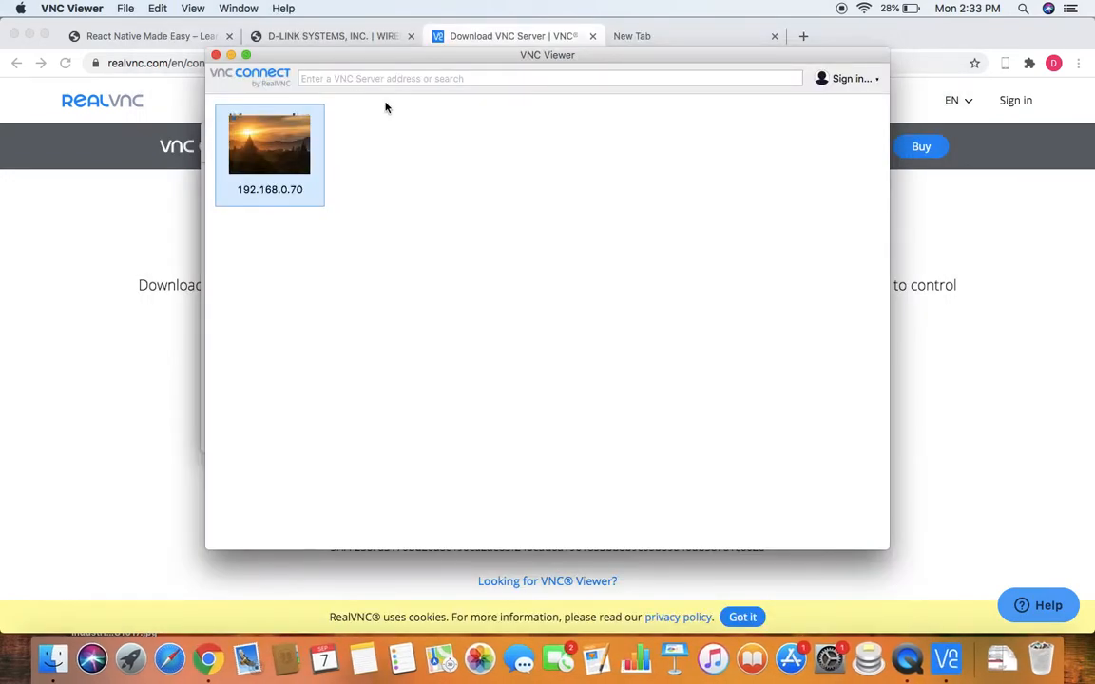
click(1019, 262)
click(671, 36)
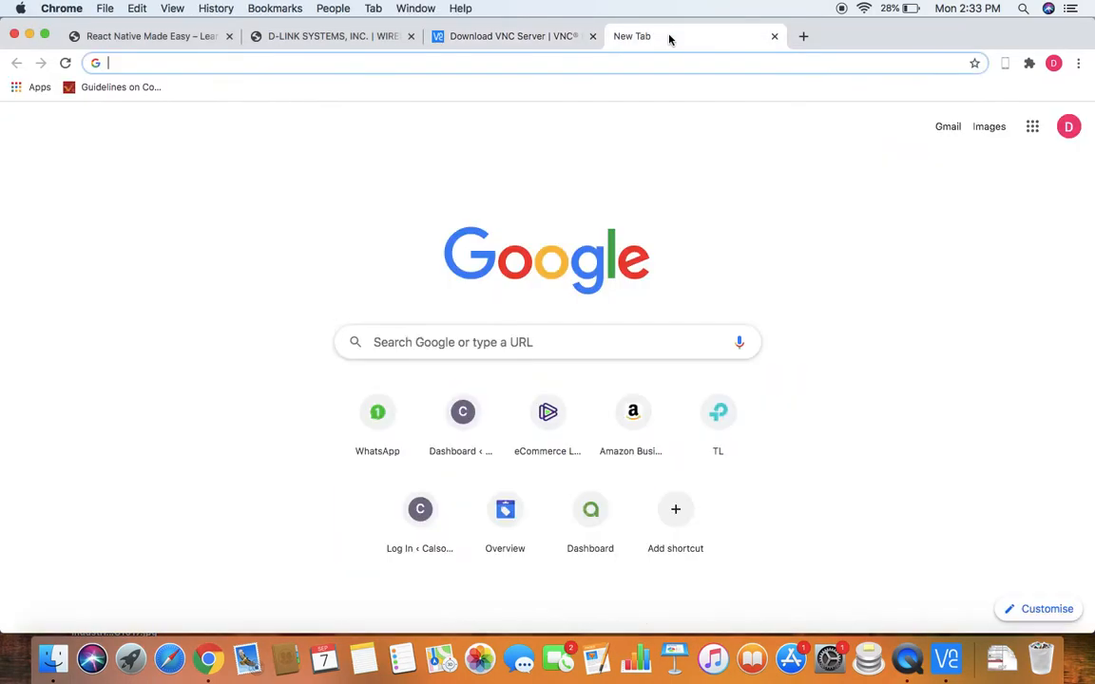
click(546, 39)
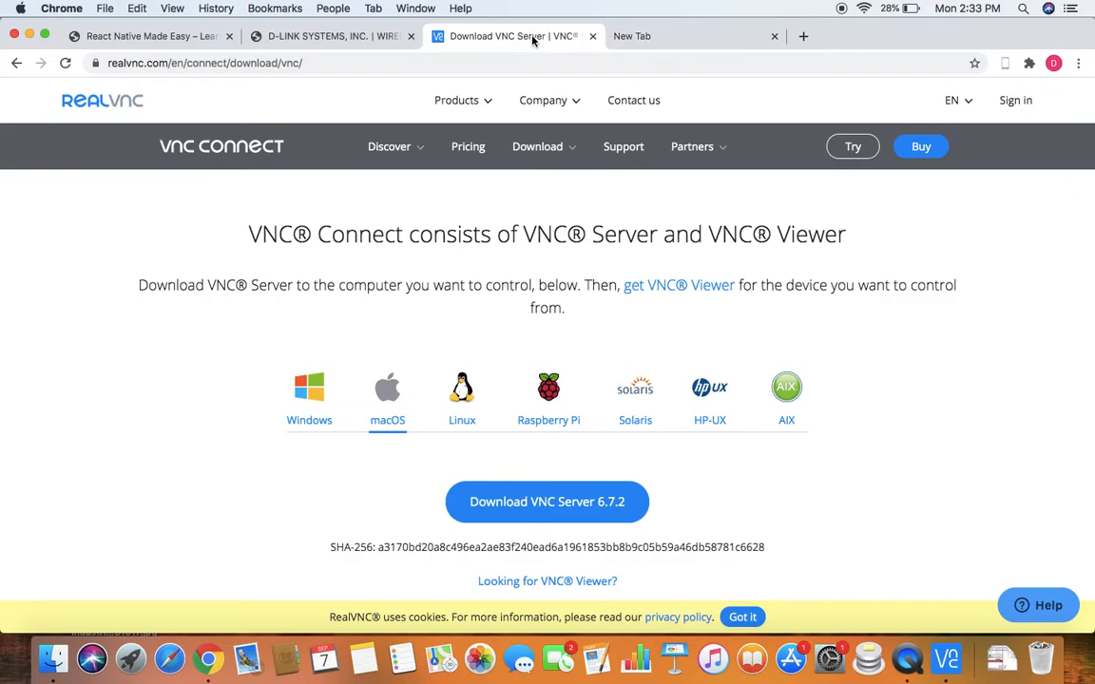
click(626, 40)
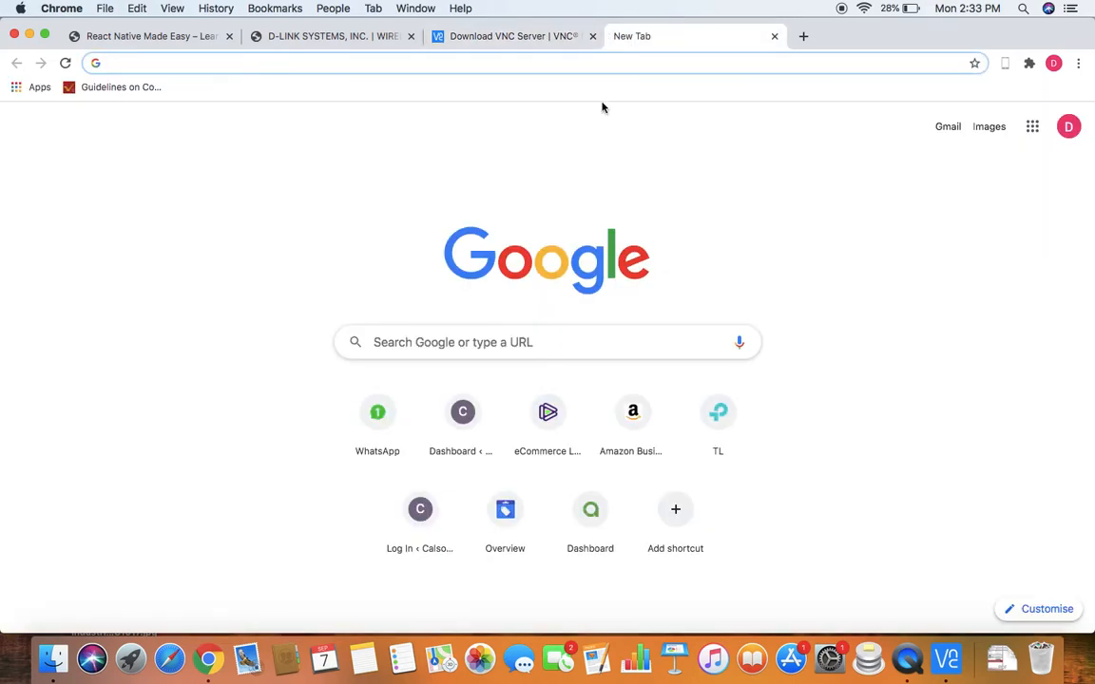
click(535, 36)
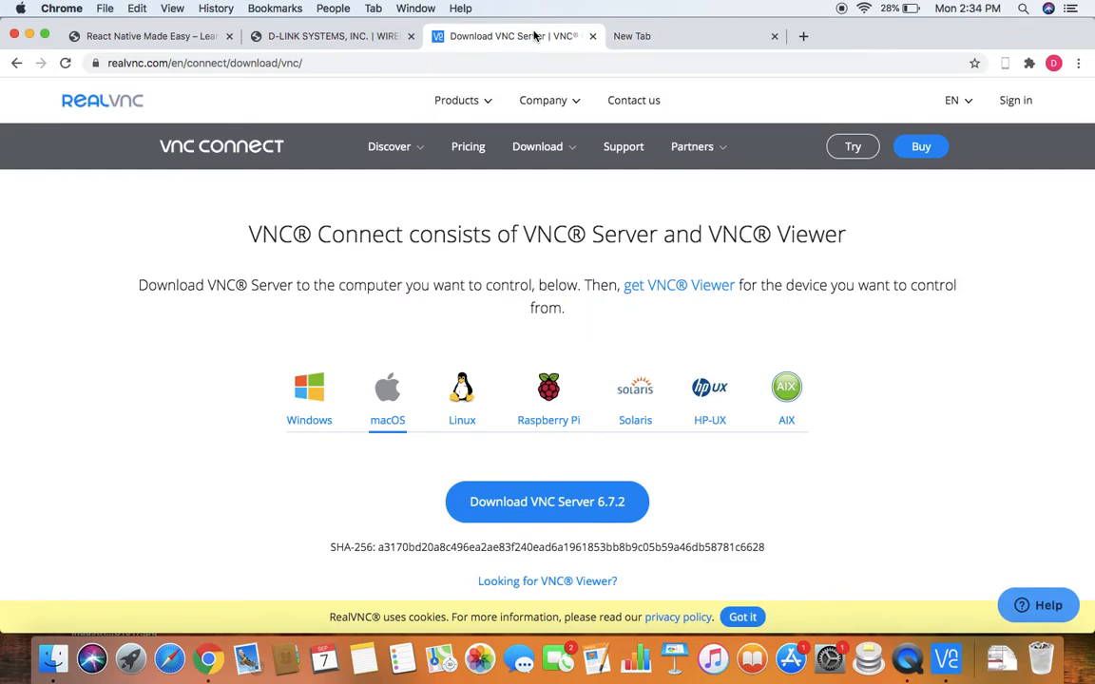
click(624, 38)
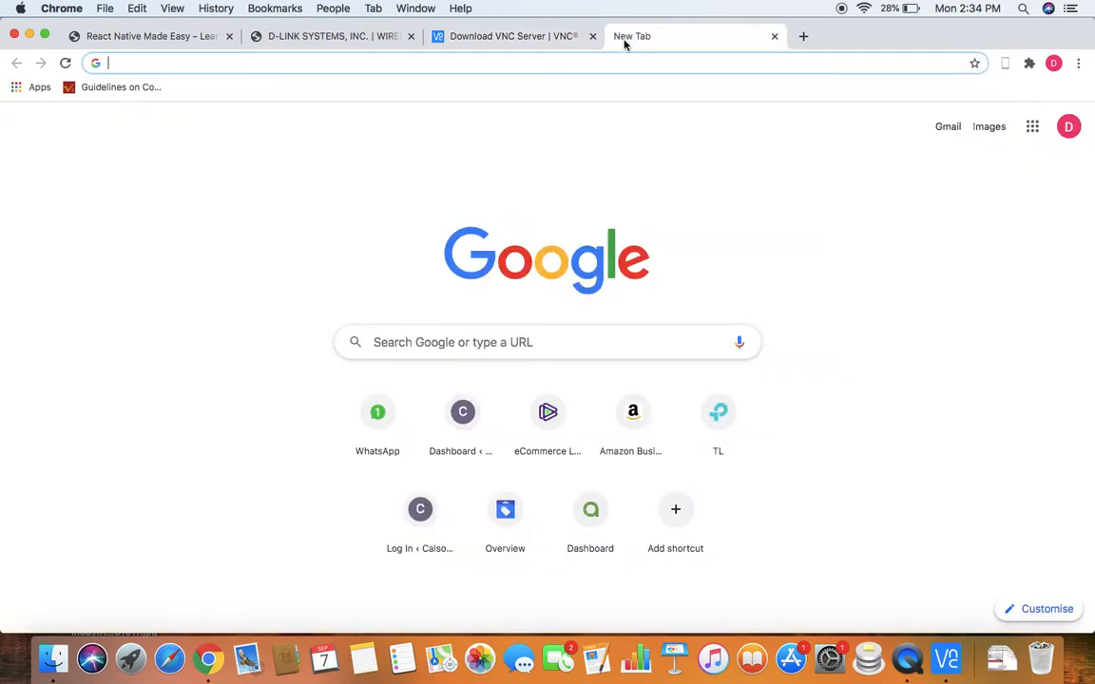
- Search Google for "no-ip" and open the official No-IP.com site
text(niip)
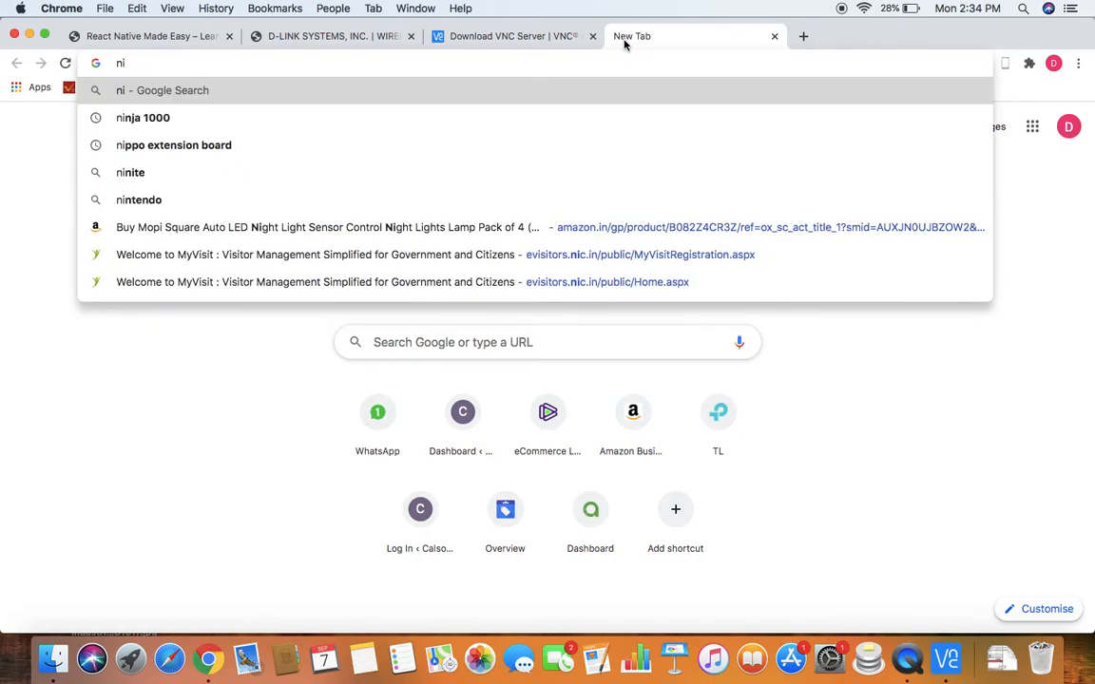
key(BackSpace)
key(BackSpace)
key(BackSpace)
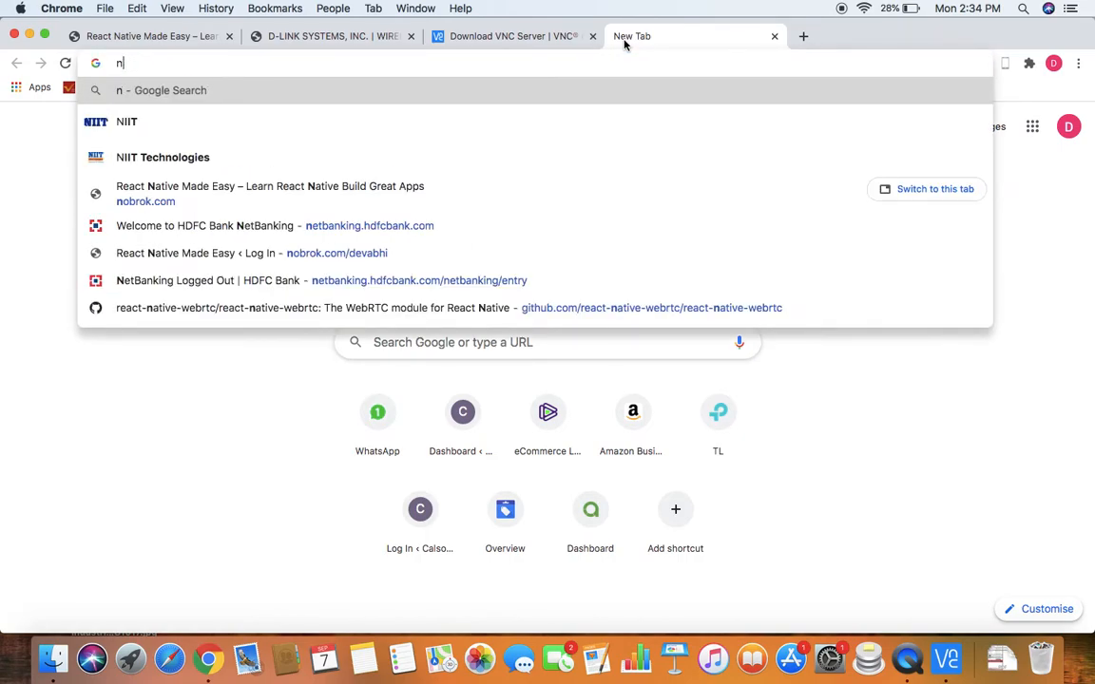
text(o-ip)
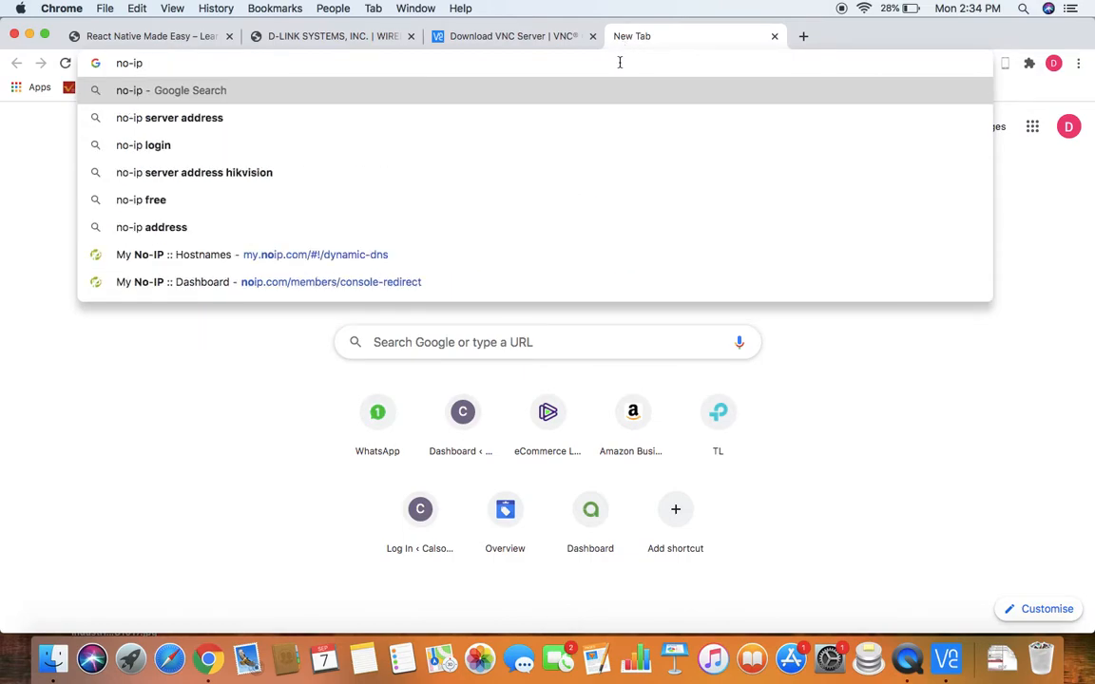
key(Return)
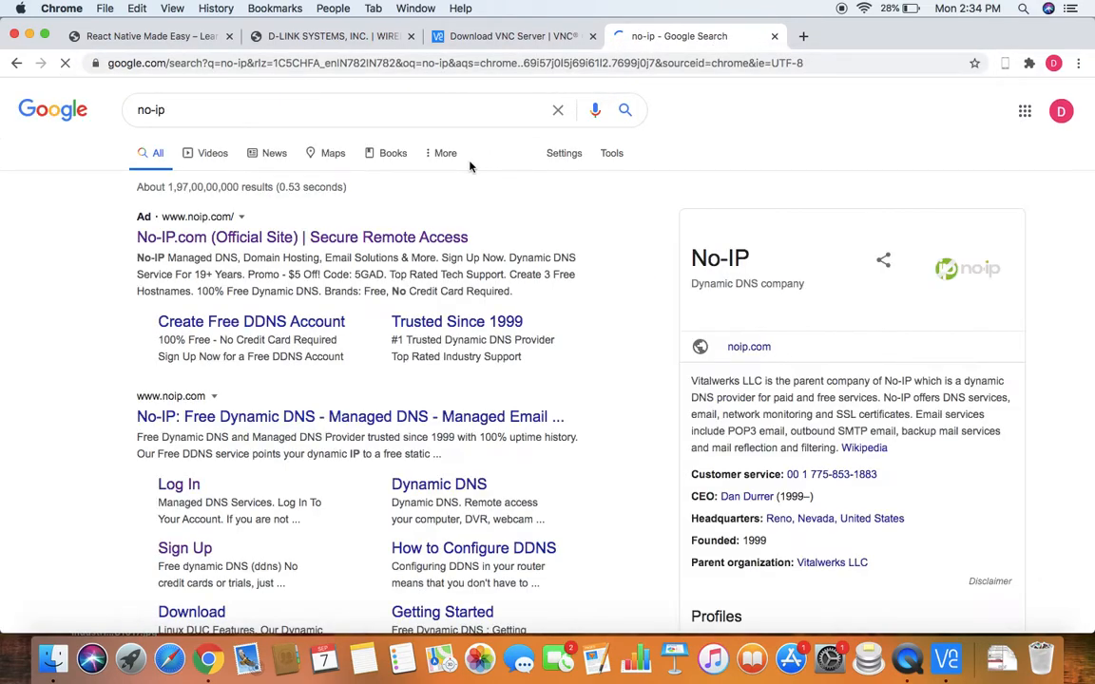
click(366, 238)
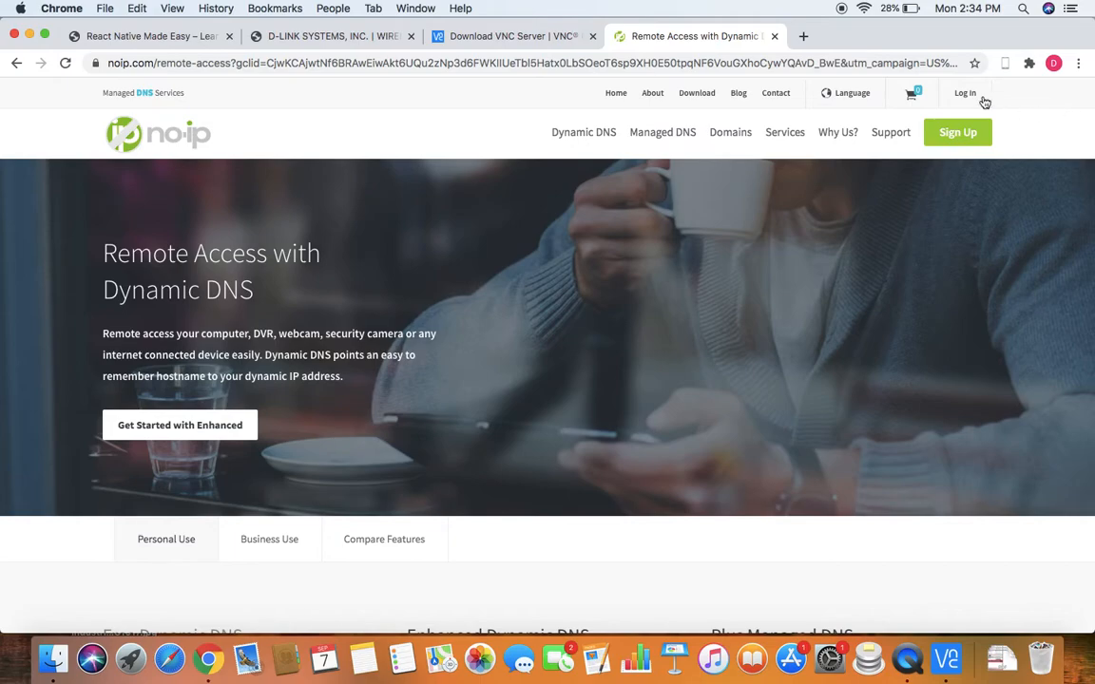
- Log in to the No-IP account with the saved account e-mail and the account password
click(965, 94)
click(529, 219)
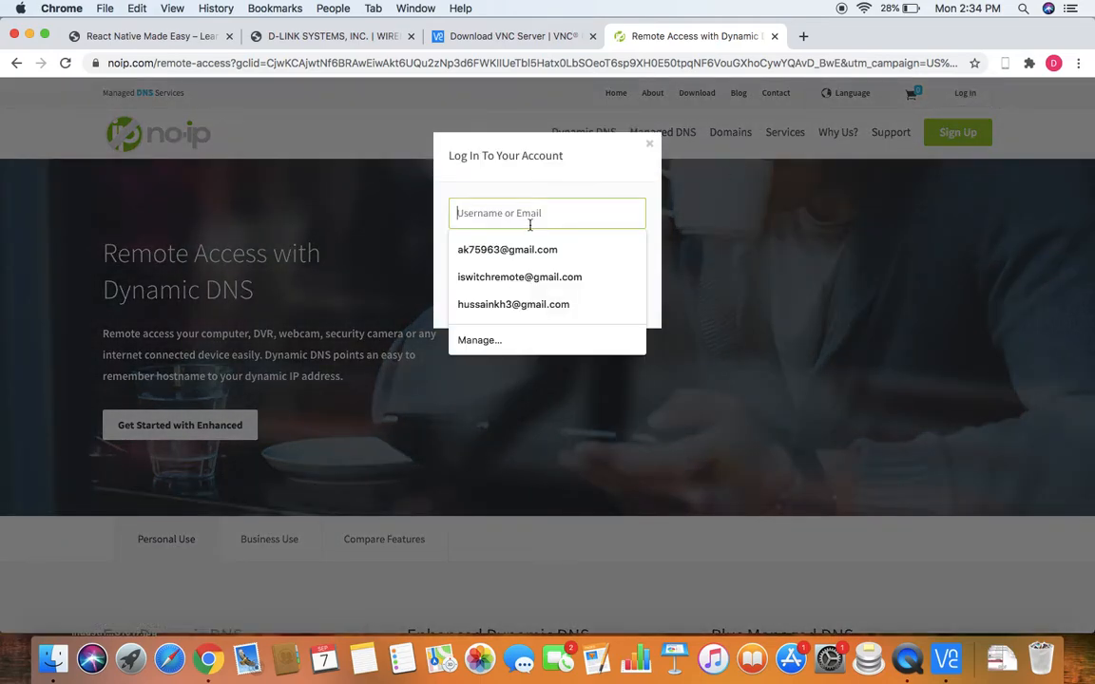
click(532, 249)
click(563, 256)
text(••)
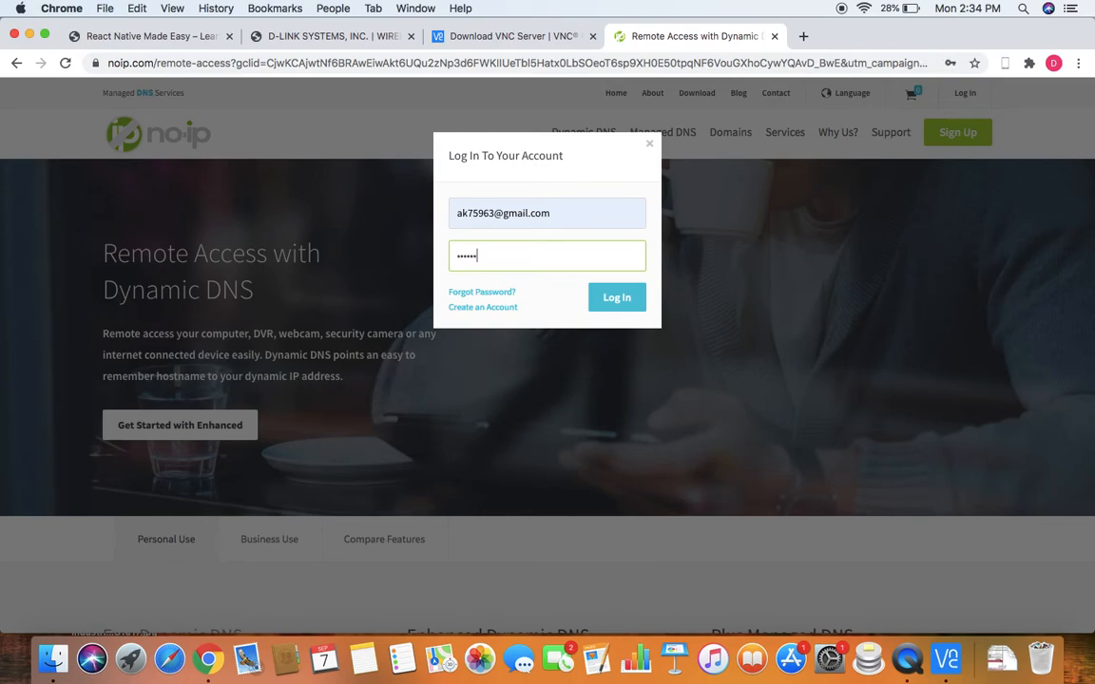
key(Return)
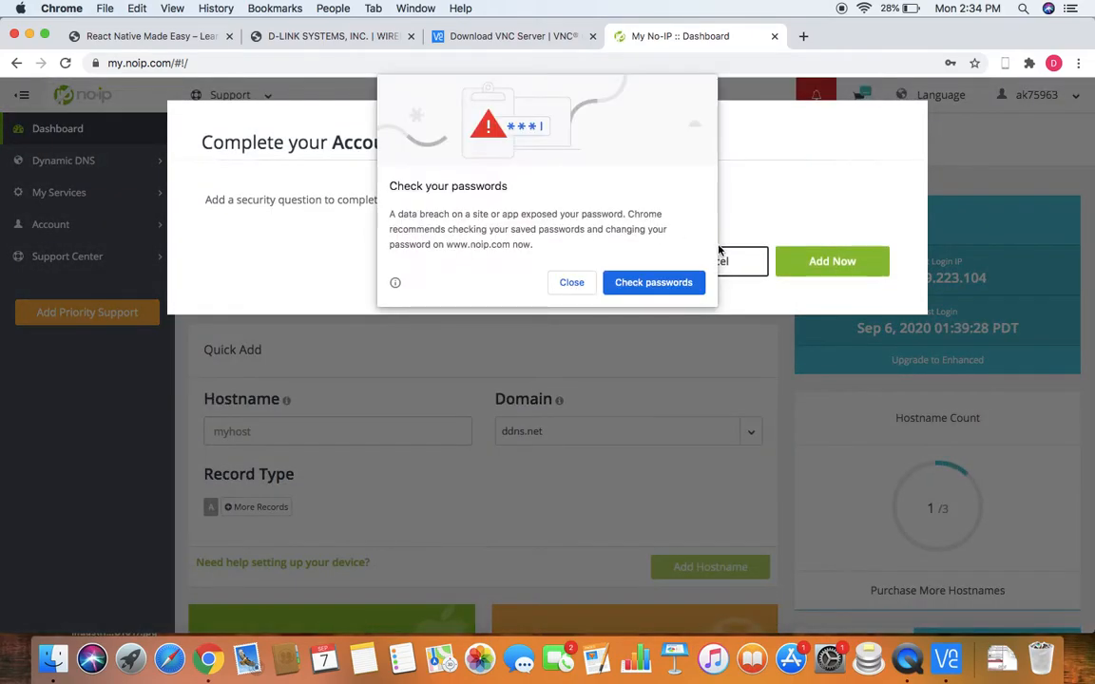
click(569, 281)
click(692, 262)
click(338, 217)
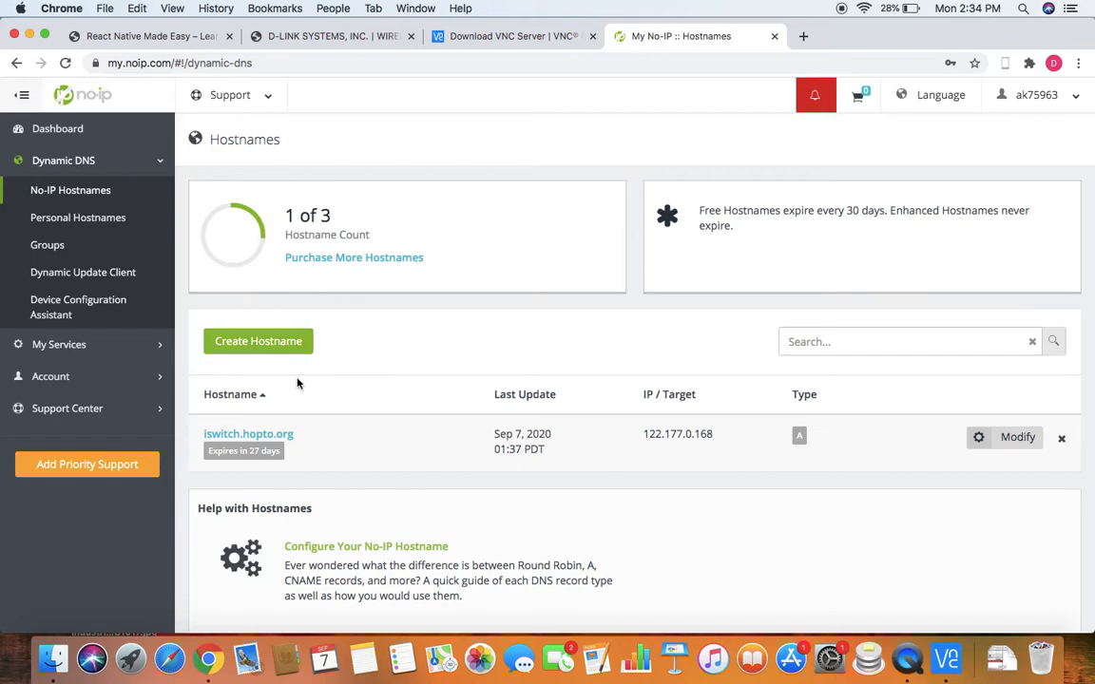
drag(200, 437, 325, 440)
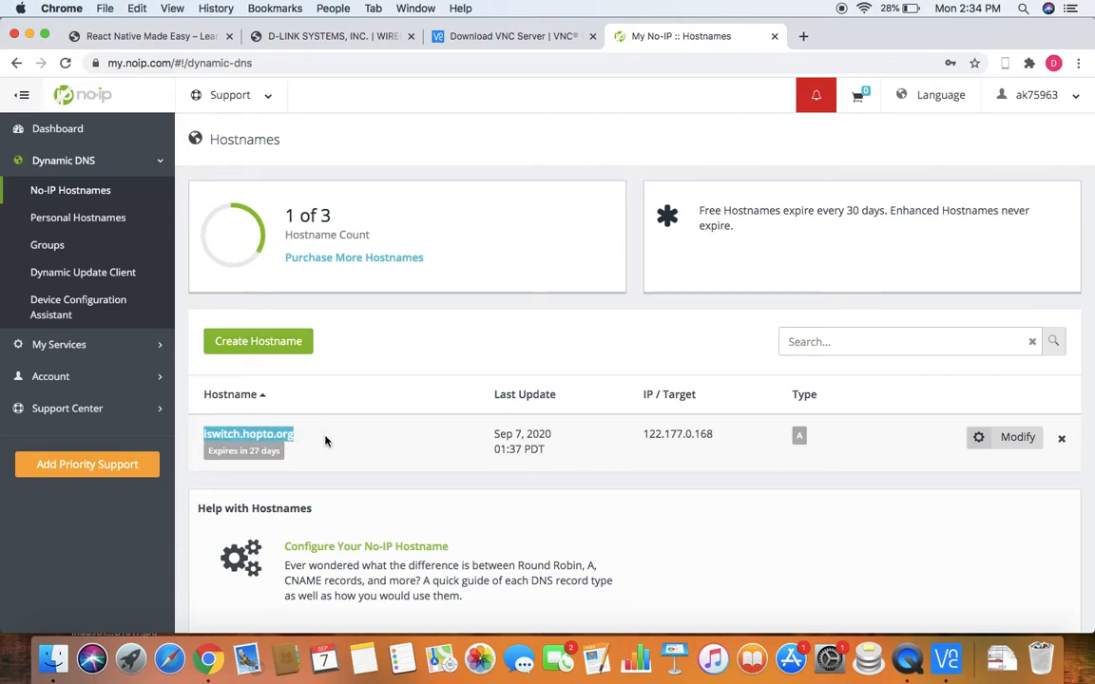
- Switch to VNC Viewer, join the Mac to the NETGEAR9 Wi-Fi network, and check which network is active
click(915, 668)
click(945, 659)
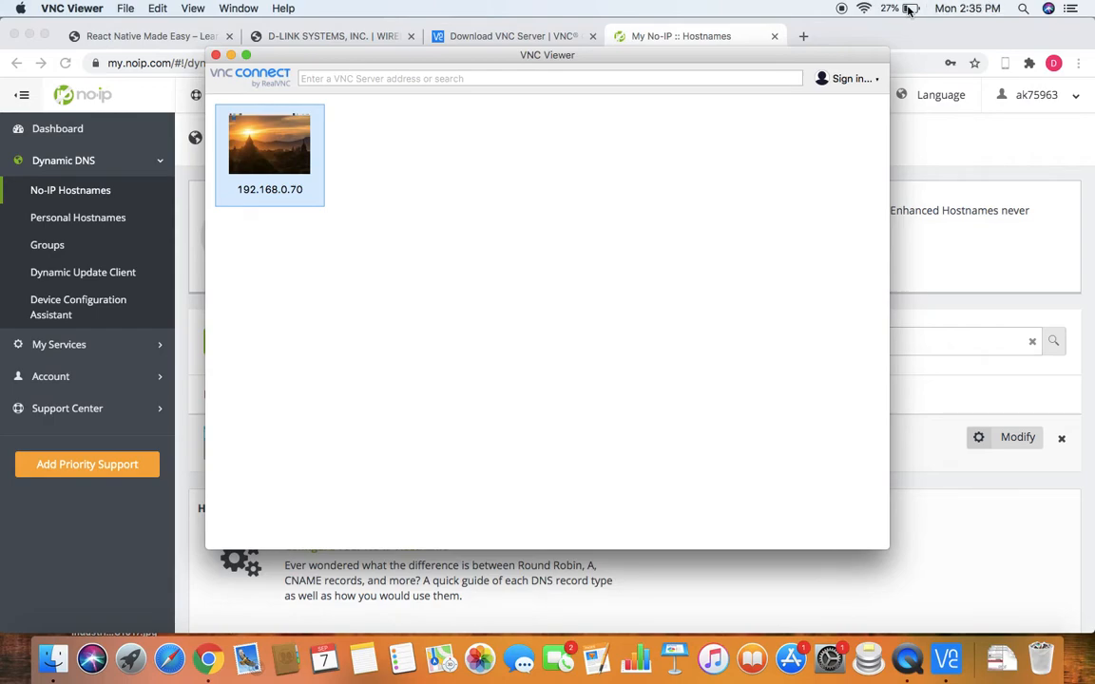
click(867, 9)
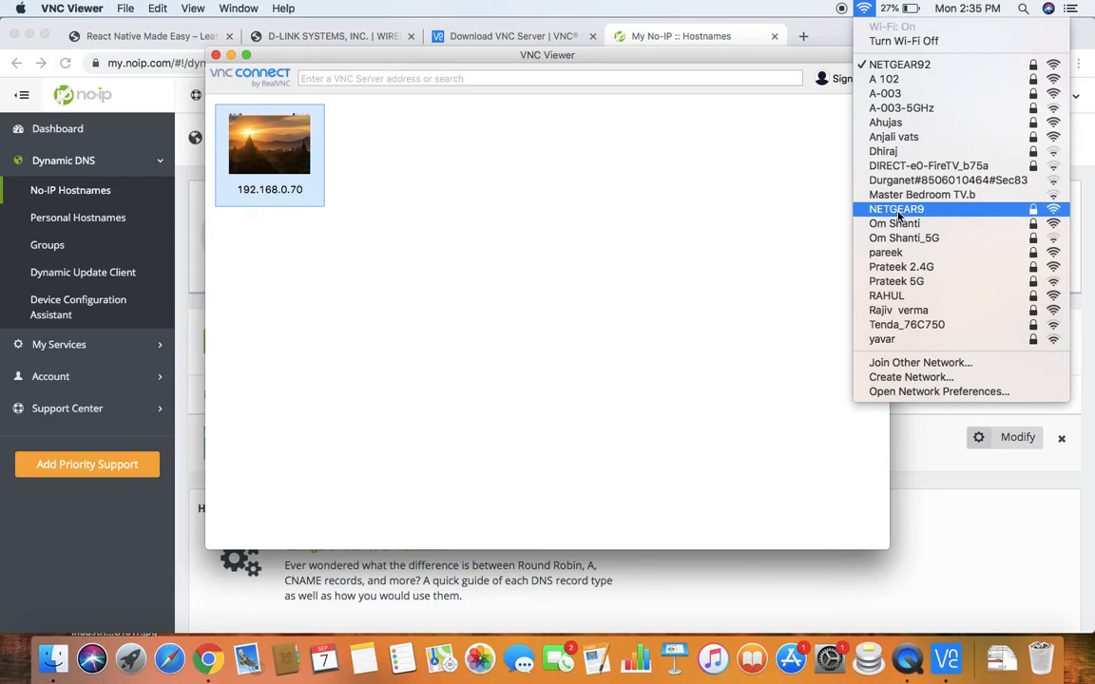
click(898, 211)
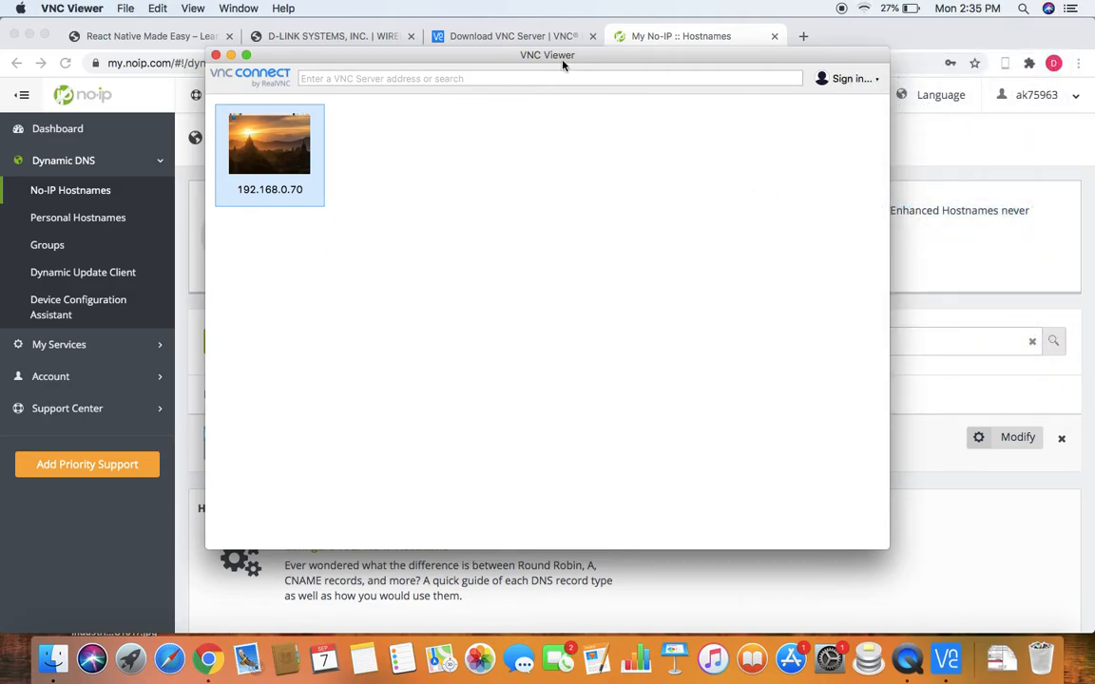
click(490, 37)
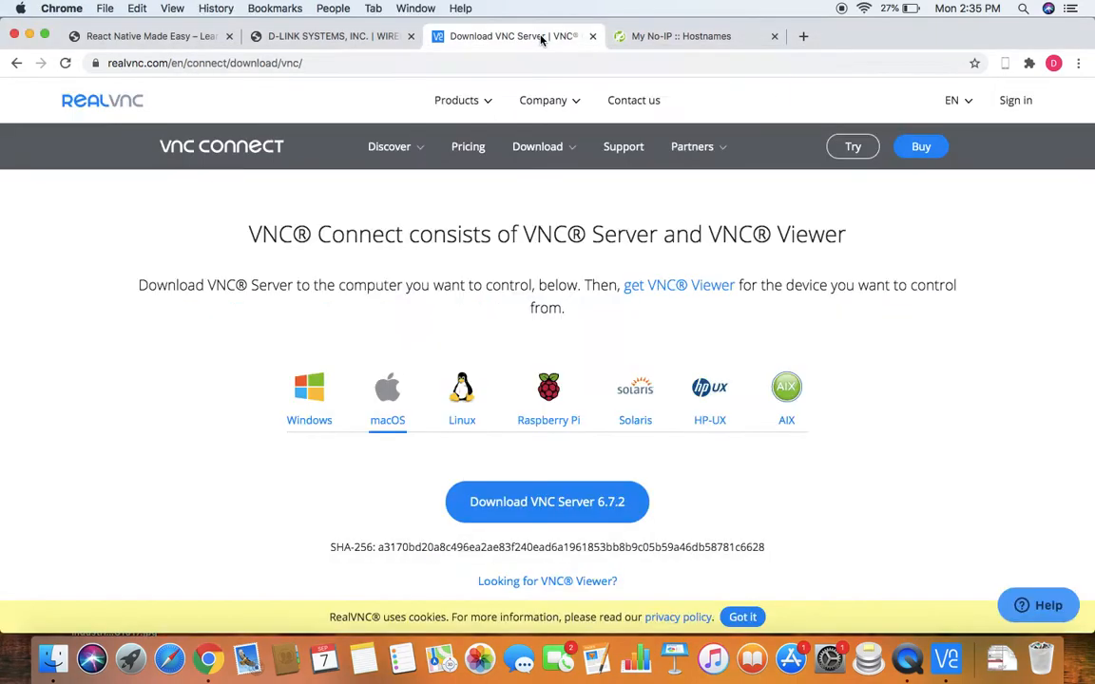
click(862, 7)
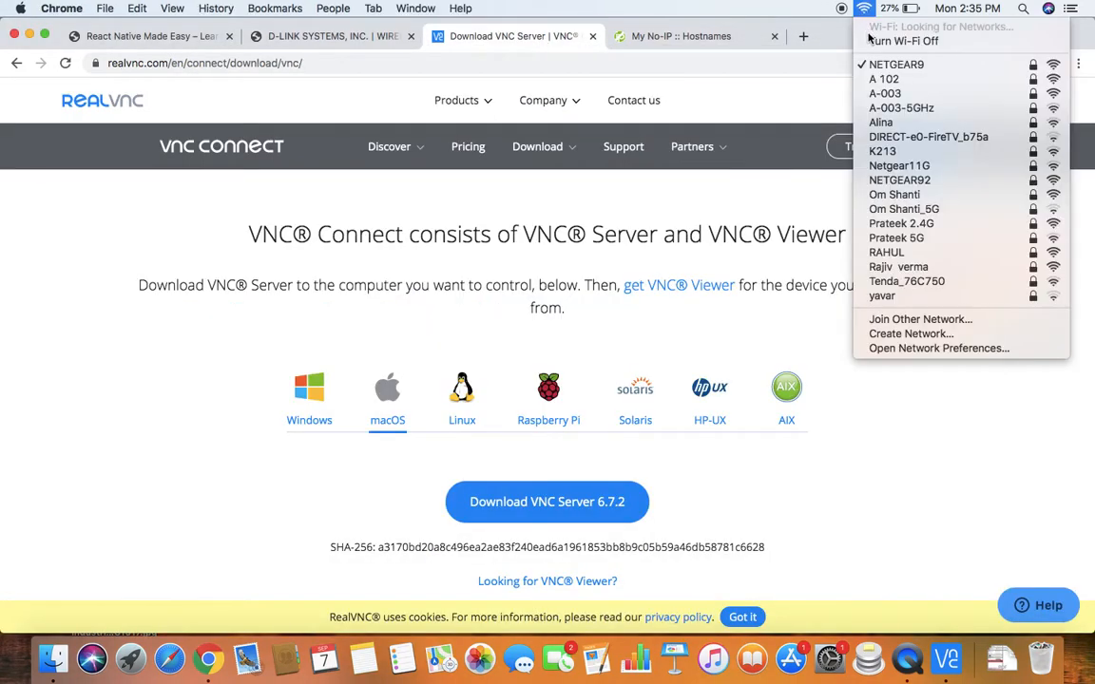
- Copy the iswitch.hopto.org hostname from the No-IP page and connect to it in VNC Viewer
click(708, 36)
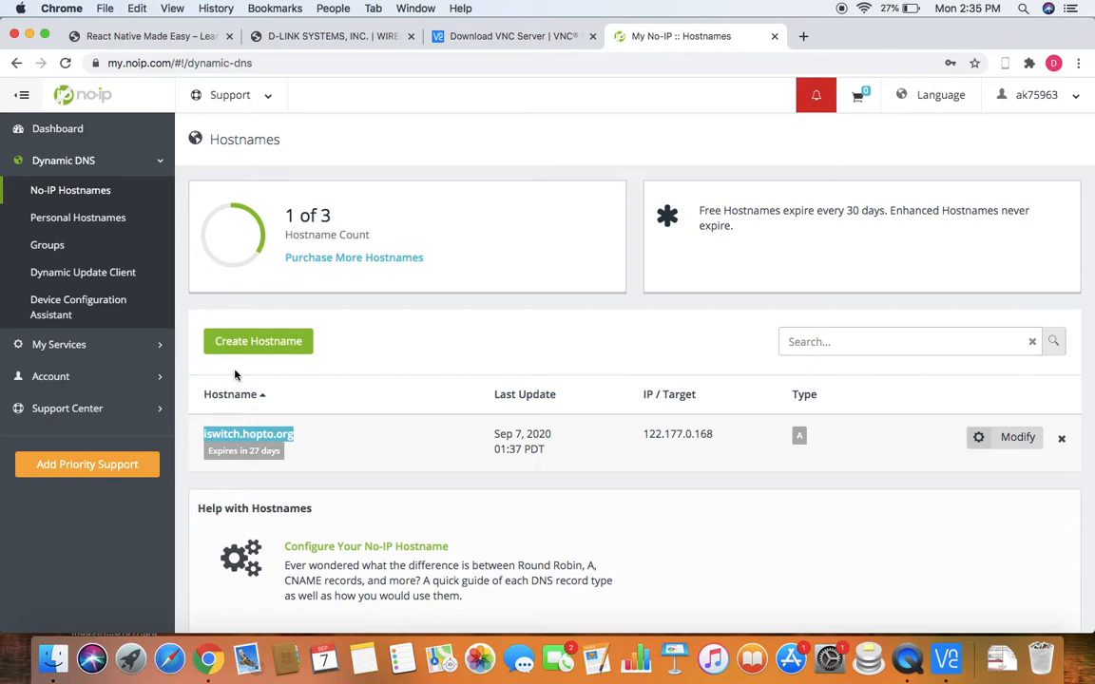
key(super+c)
click(511, 39)
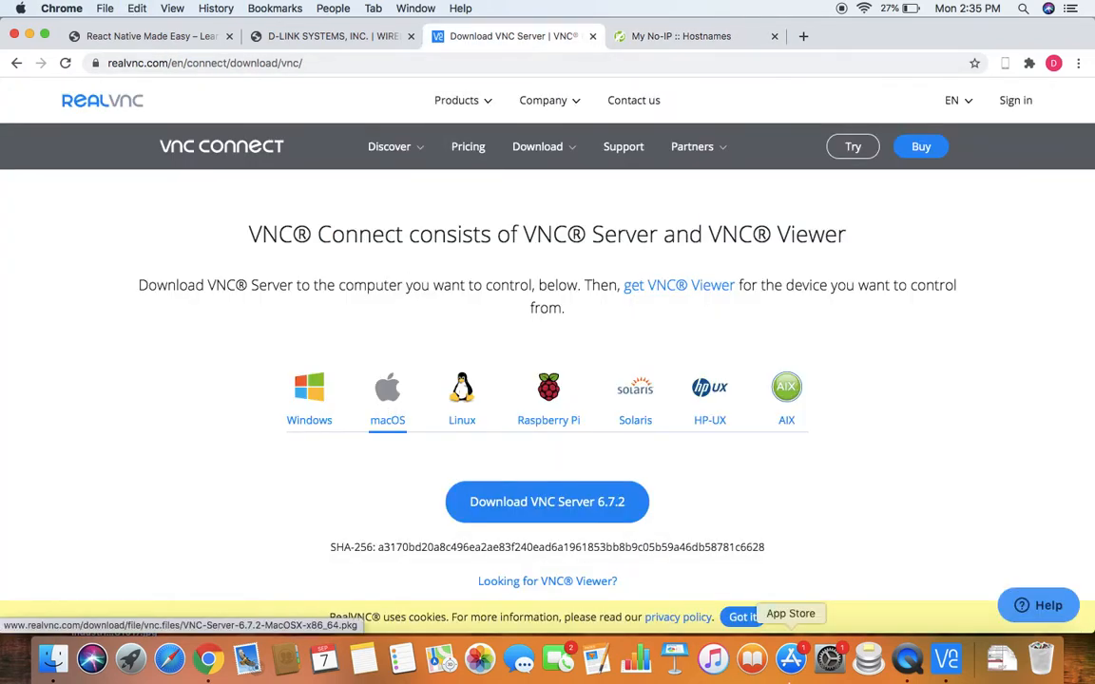
click(907, 665)
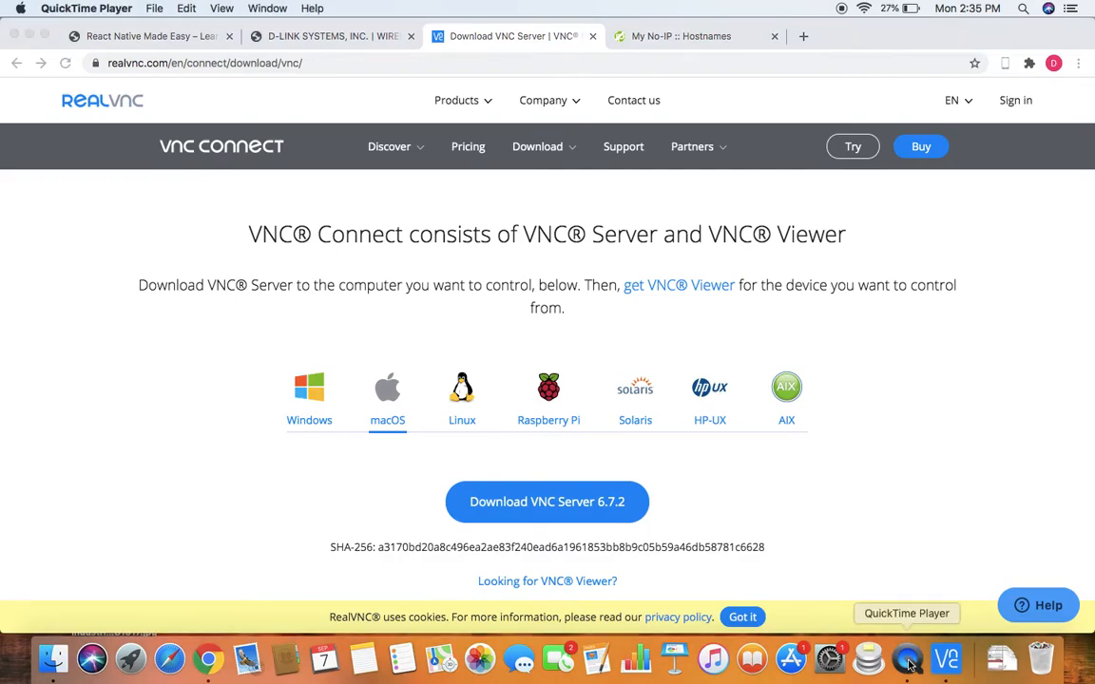
click(947, 665)
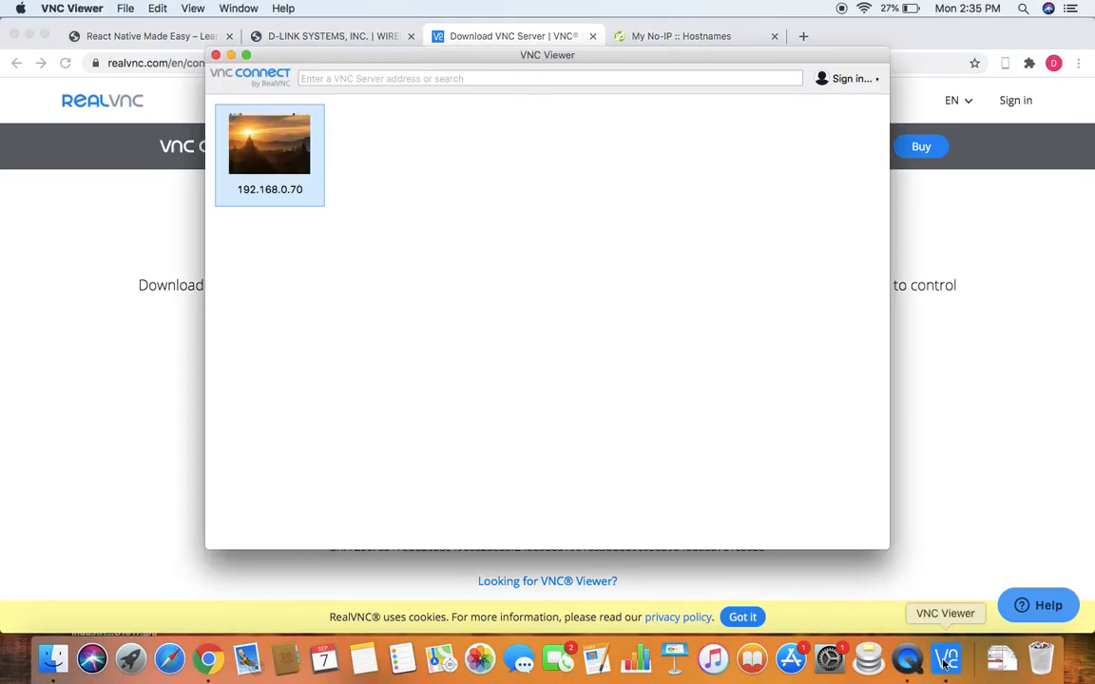
click(348, 77)
key(super+v)
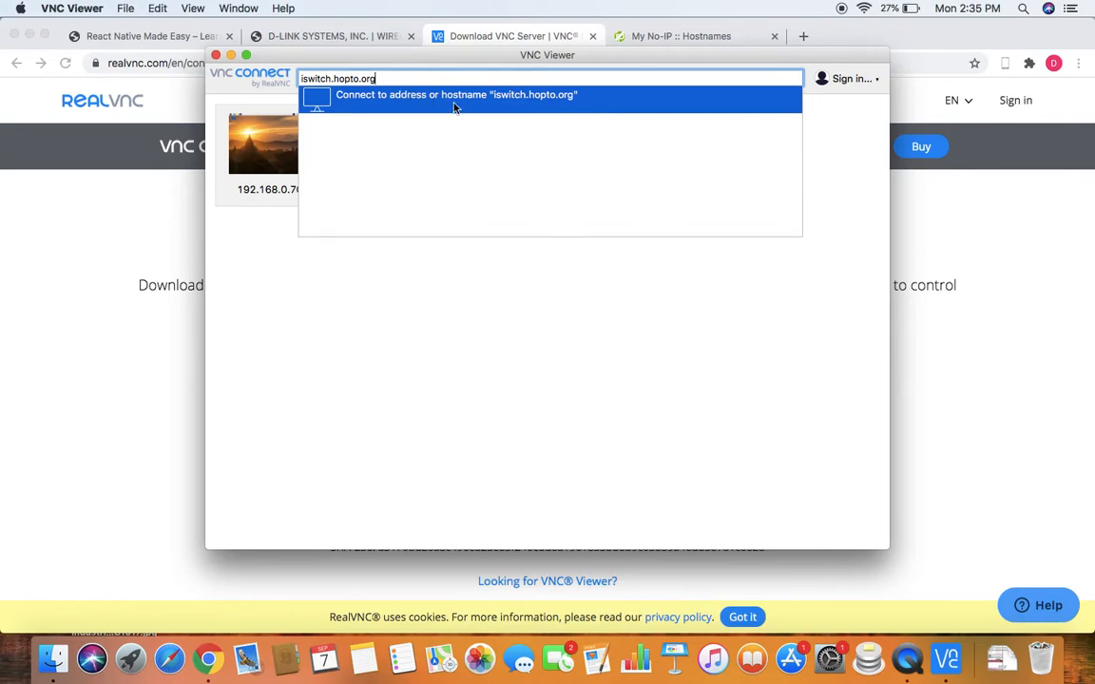
click(523, 105)
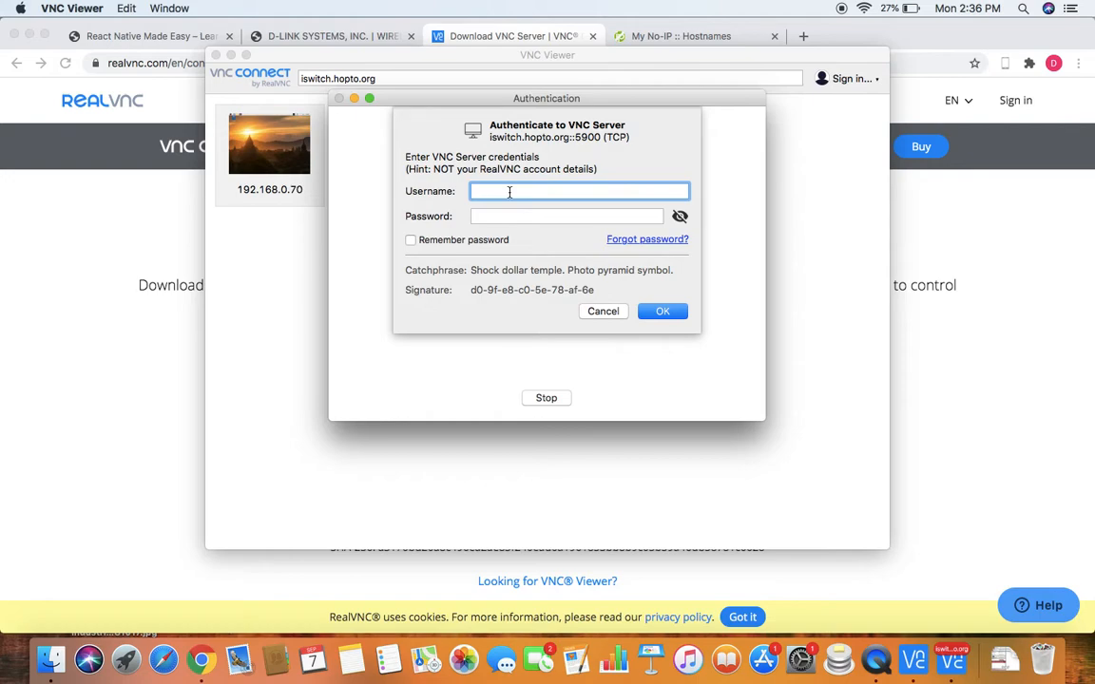
- Authenticate to the VNC server with username pi and the account password
text(pi)
click(506, 215)
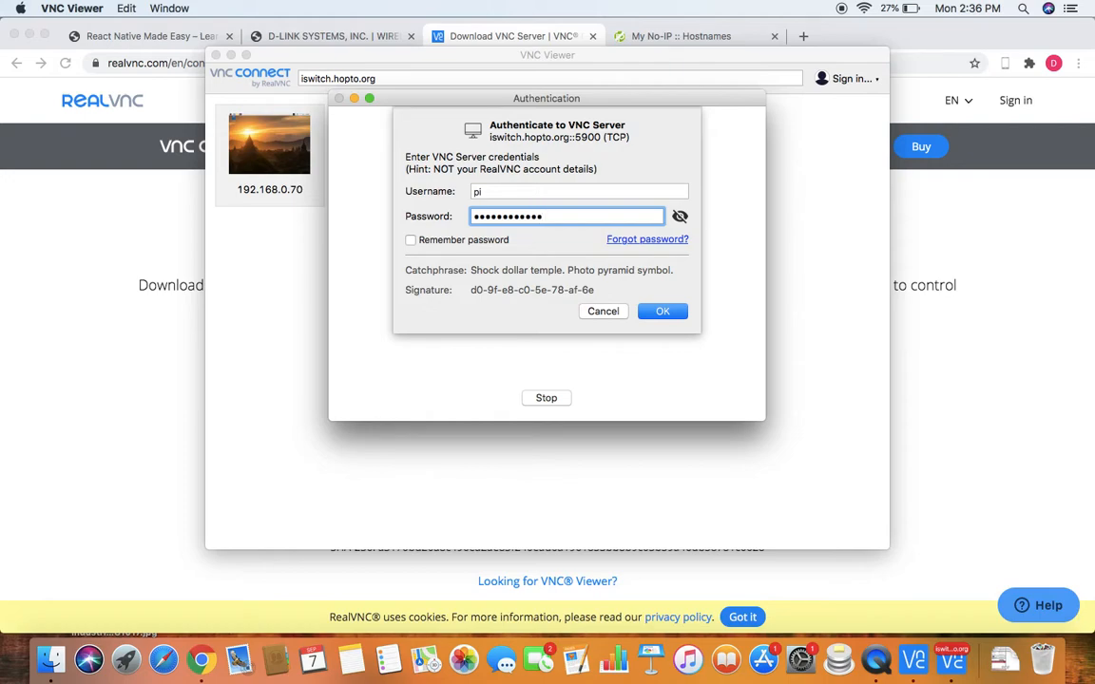
click(663, 313)
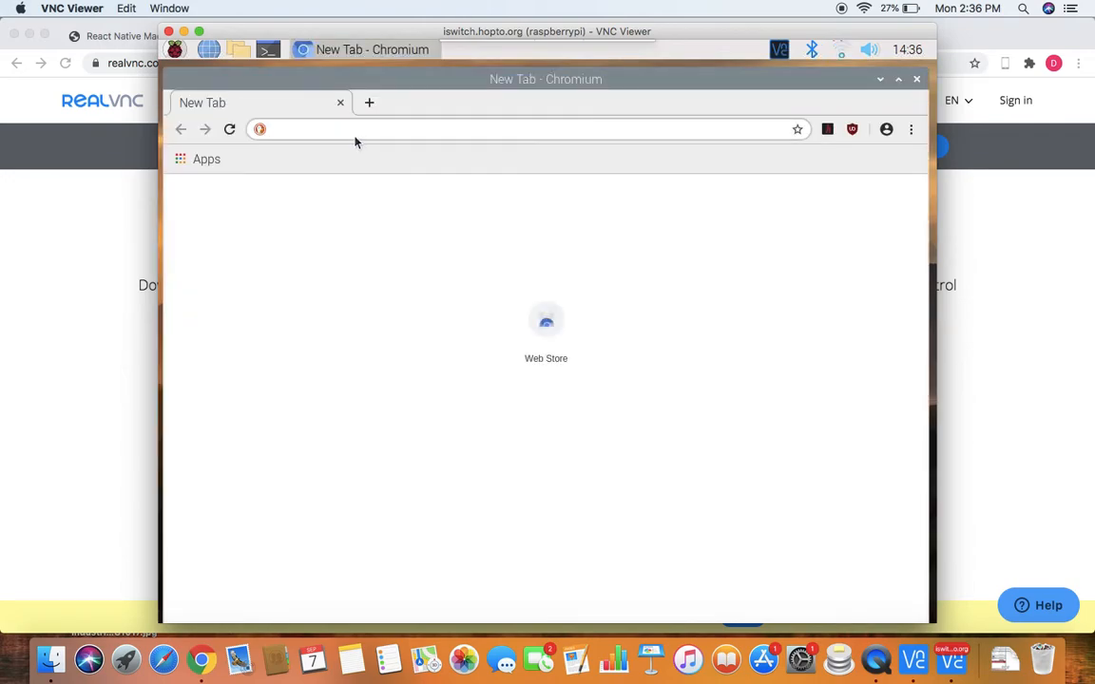
- Search google.com for "my ip address" in the Raspberry Pi's Chromium browser, and switch back to Chrome on the Mac
text(google.com)
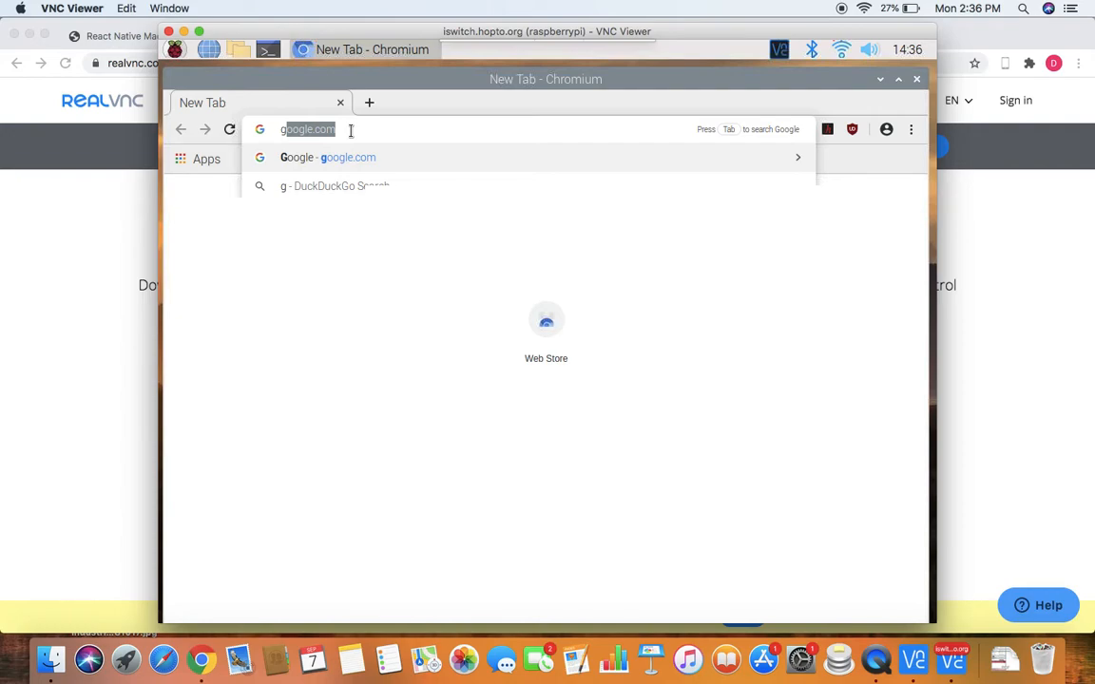
key(Right)
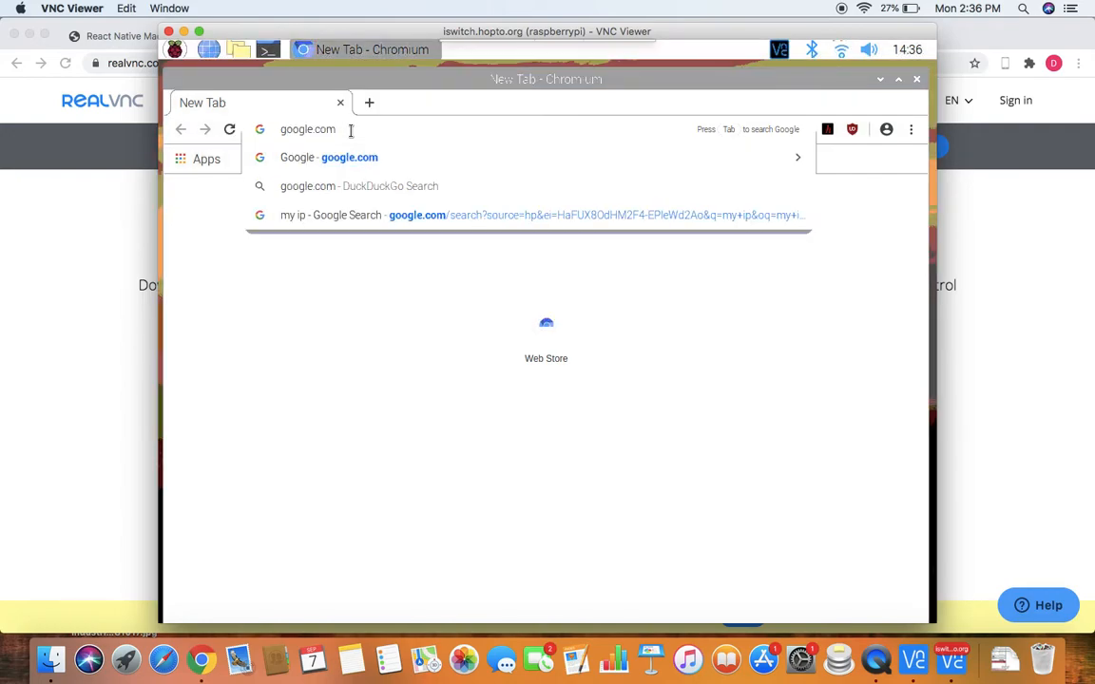
key(Return)
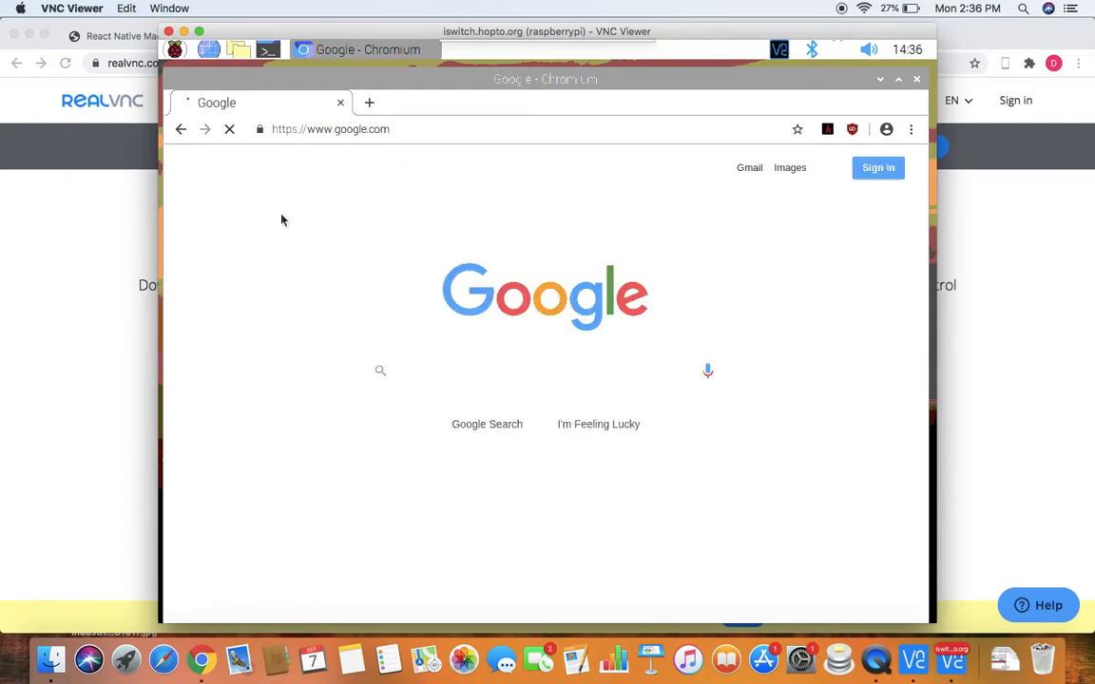
click(432, 372)
text(my ip)
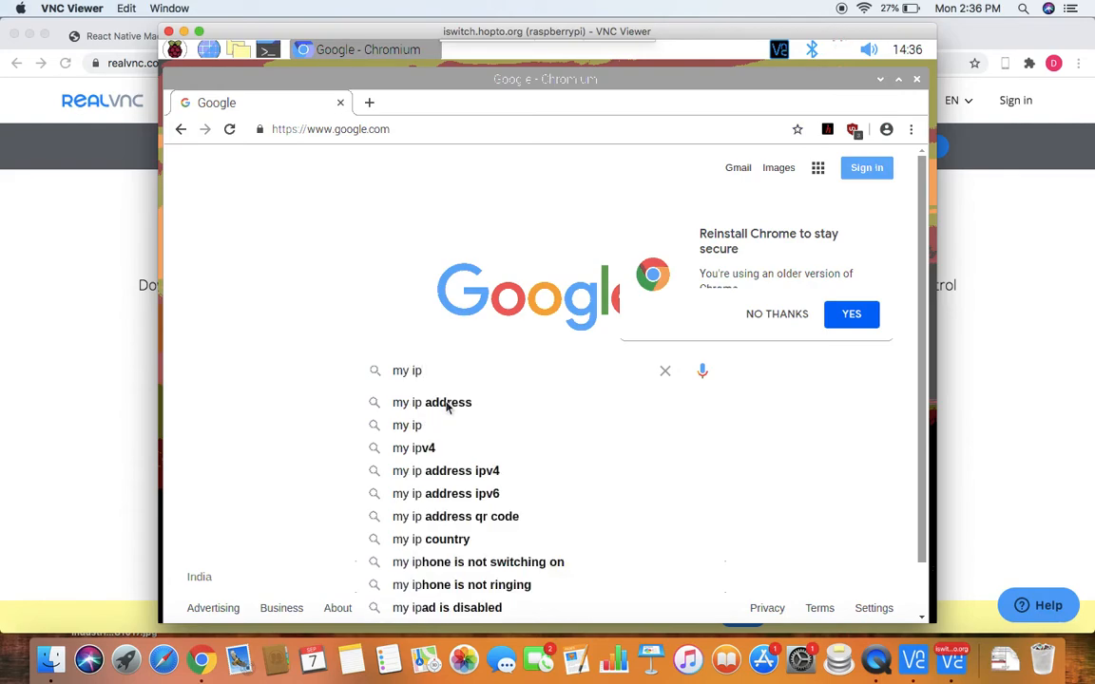
click(447, 403)
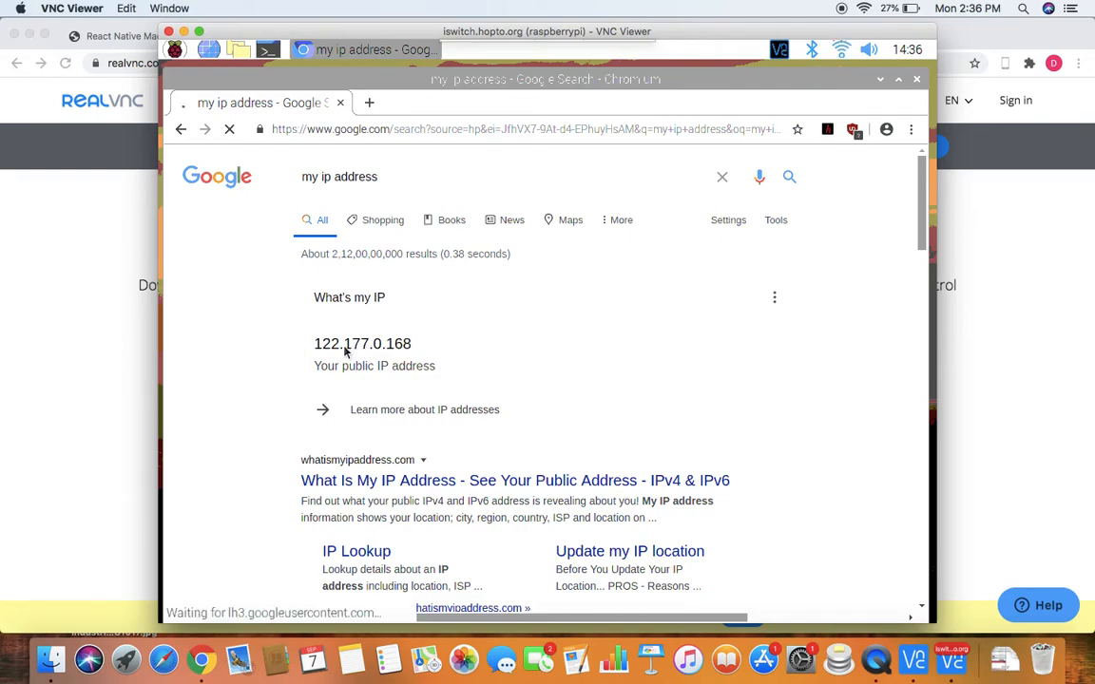
click(92, 329)
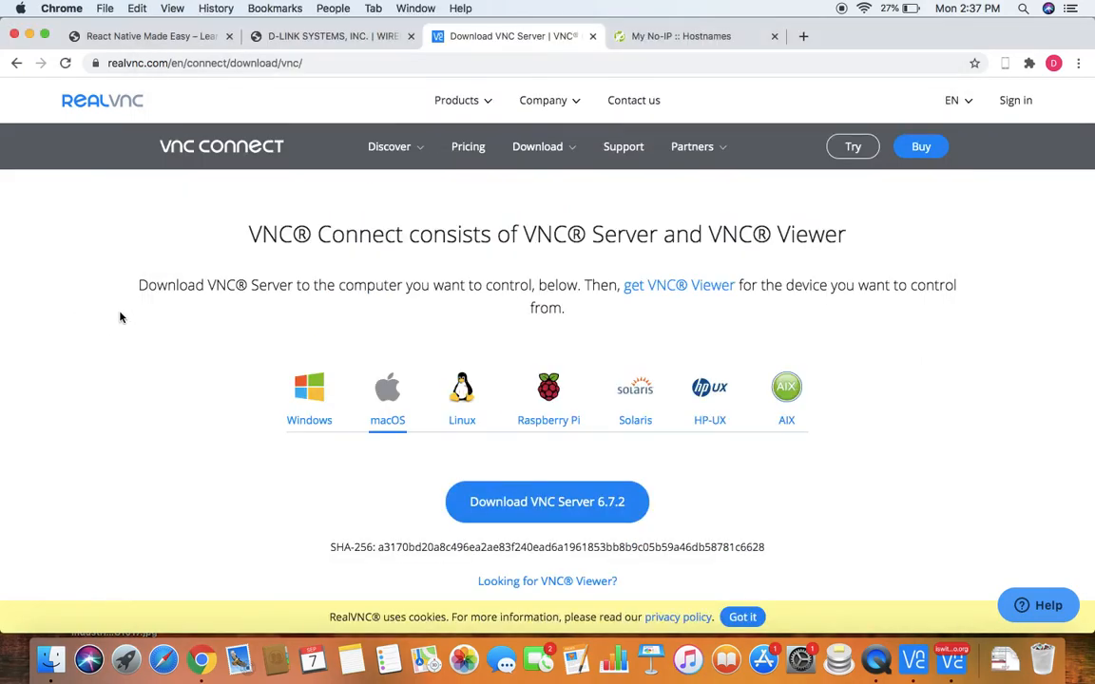
- Search Google for "my ip address" in a new Chrome tab on the Mac and view the public IP result
click(804, 38)
text(my)
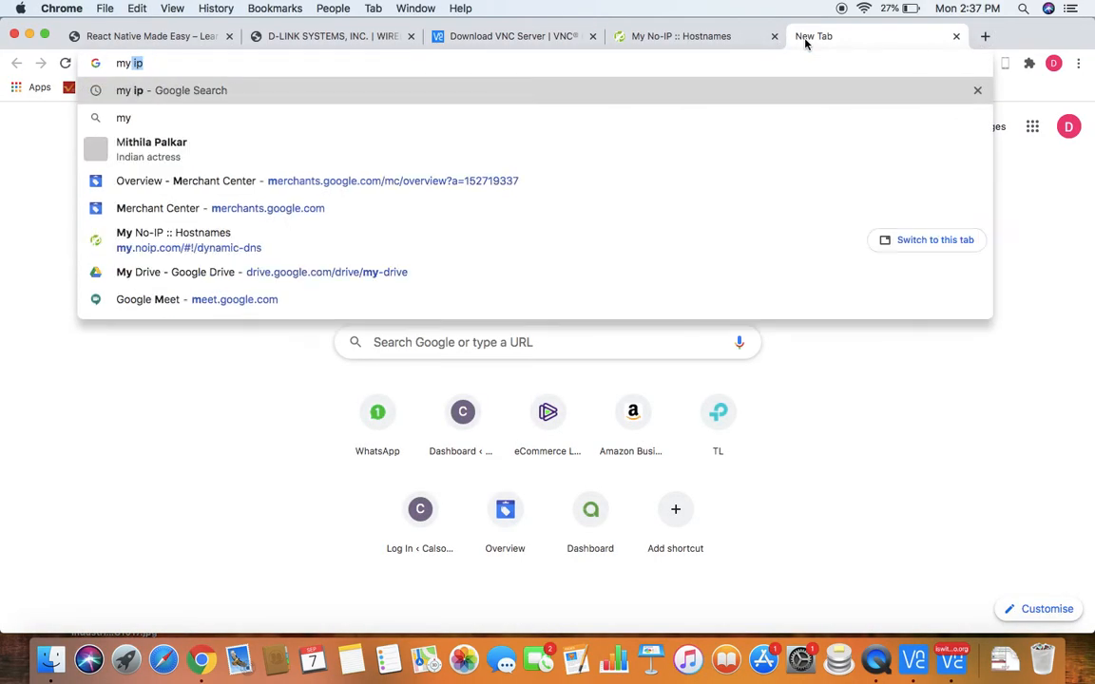
text( ip address)
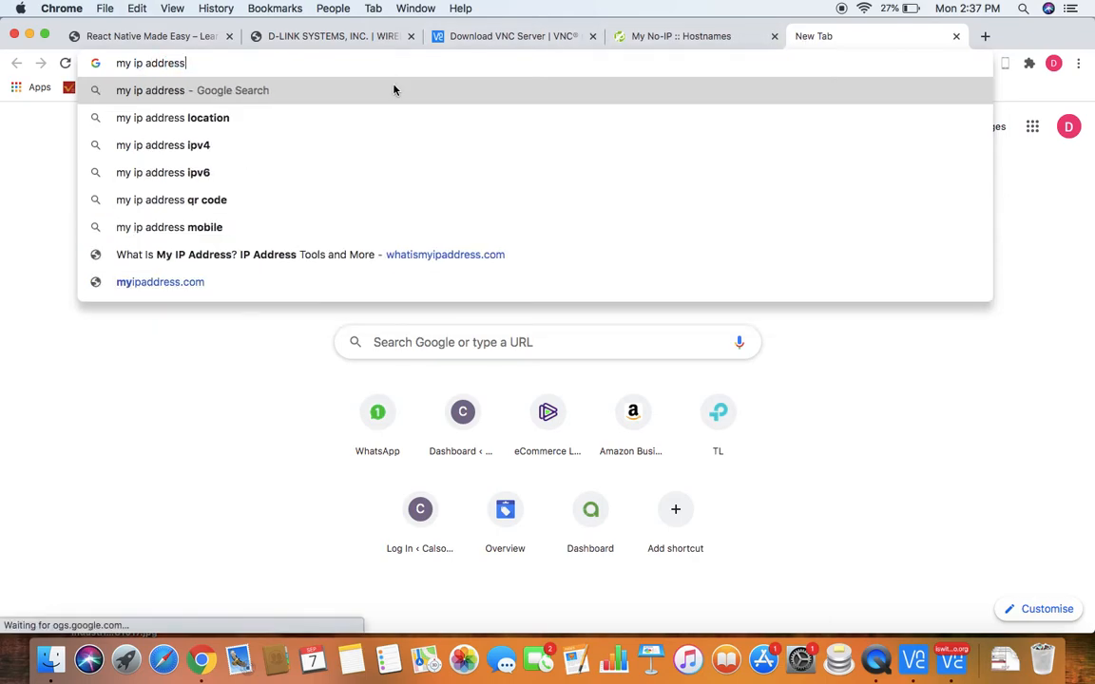
key(Return)
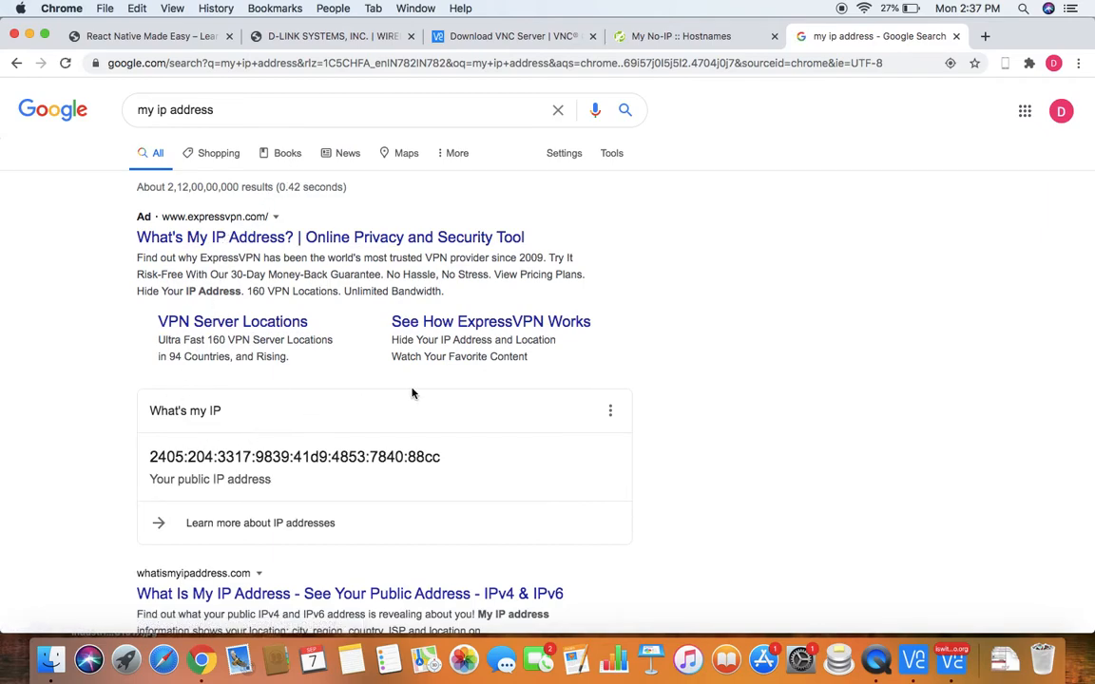
scroll(412, 393, down, 3)
scroll(410, 385, down, 2)
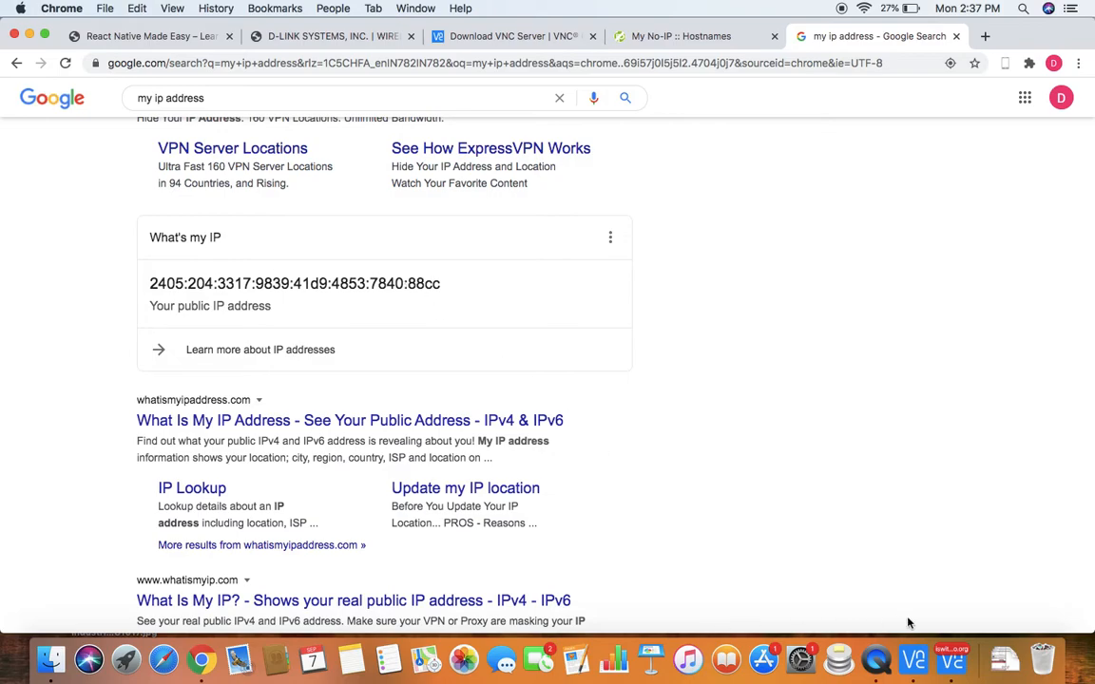
- Place the VNC Viewer window beside the Mac's IP result to compare addresses, check the active Wi-Fi network, and return to Chrome
click(951, 659)
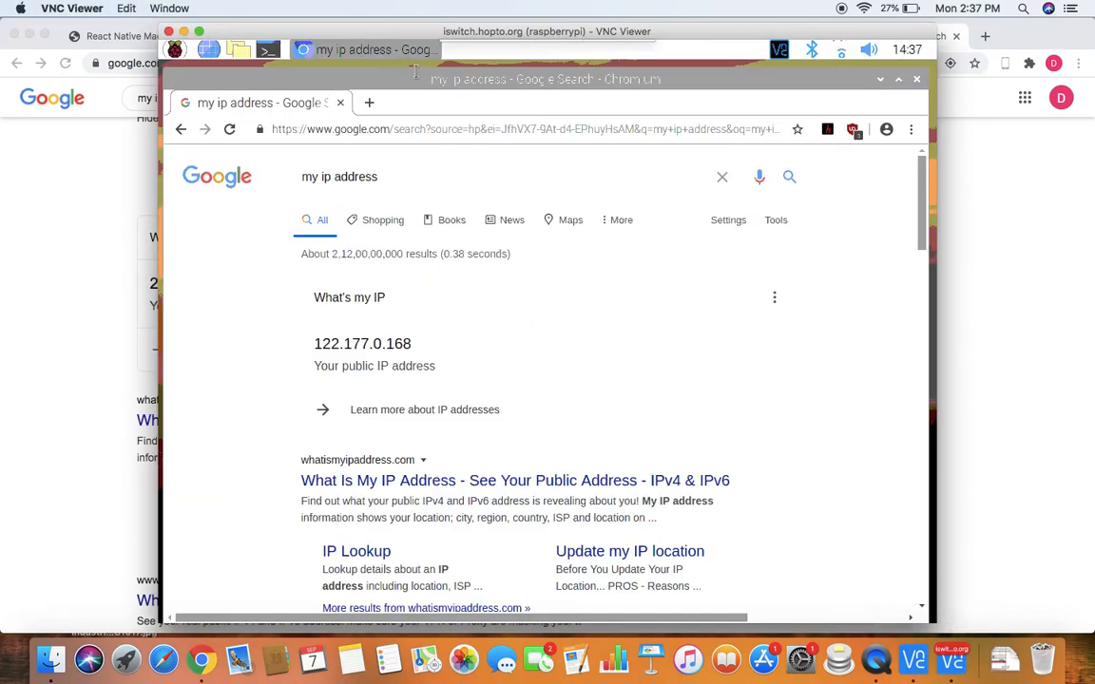
drag(427, 32, 761, 32)
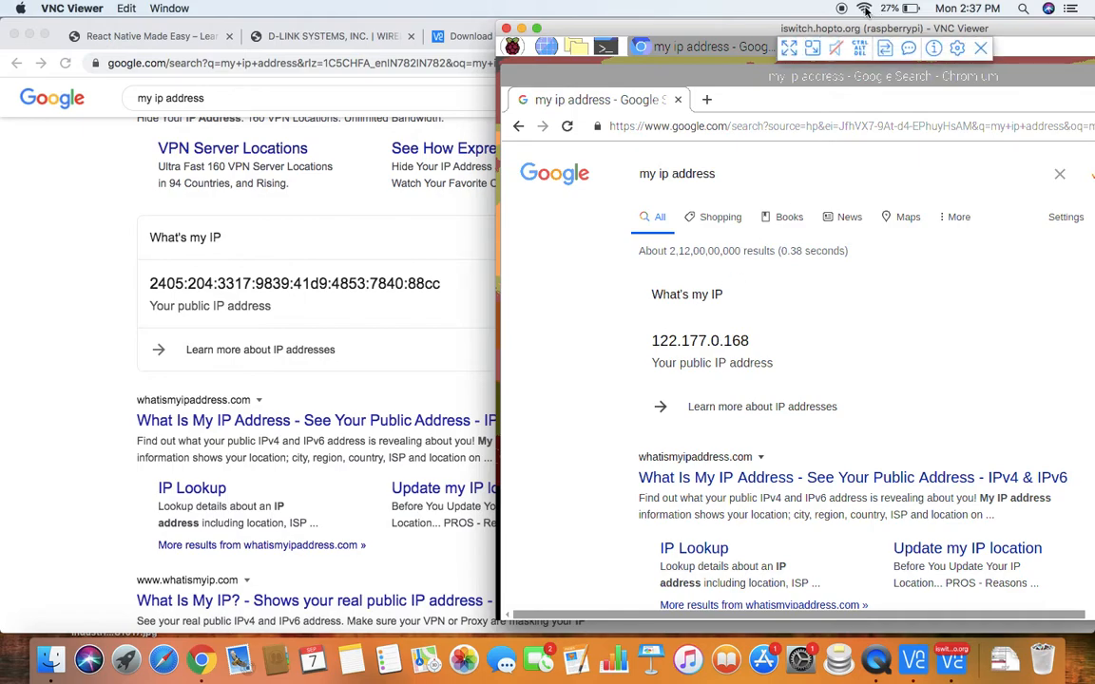
click(863, 8)
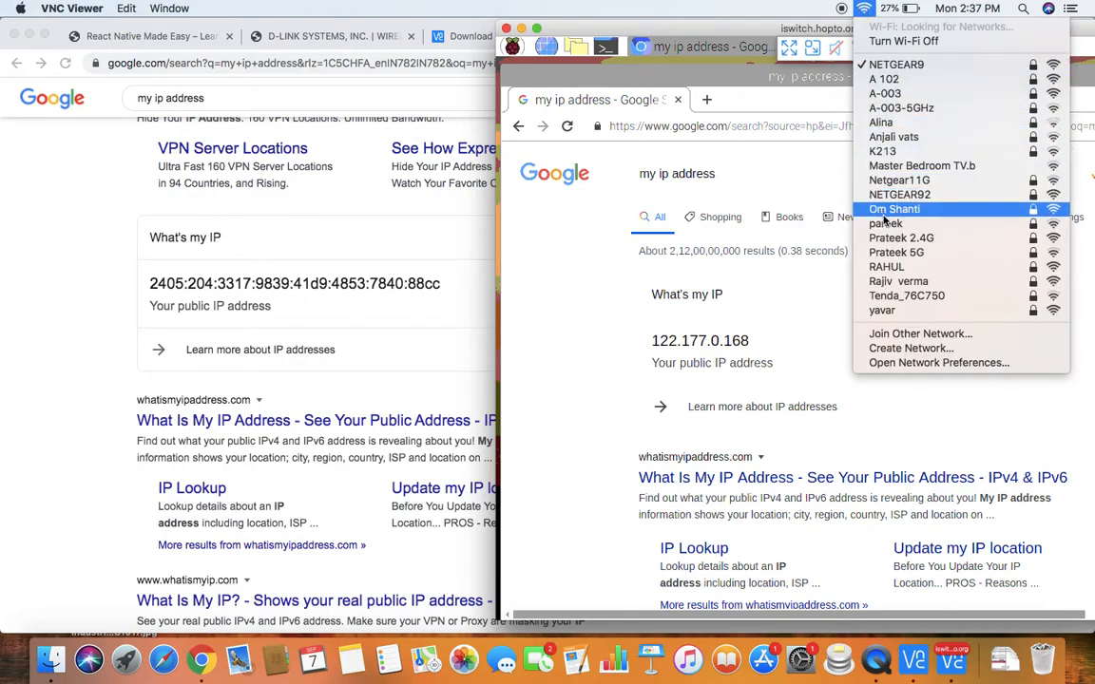
click(570, 275)
click(76, 289)
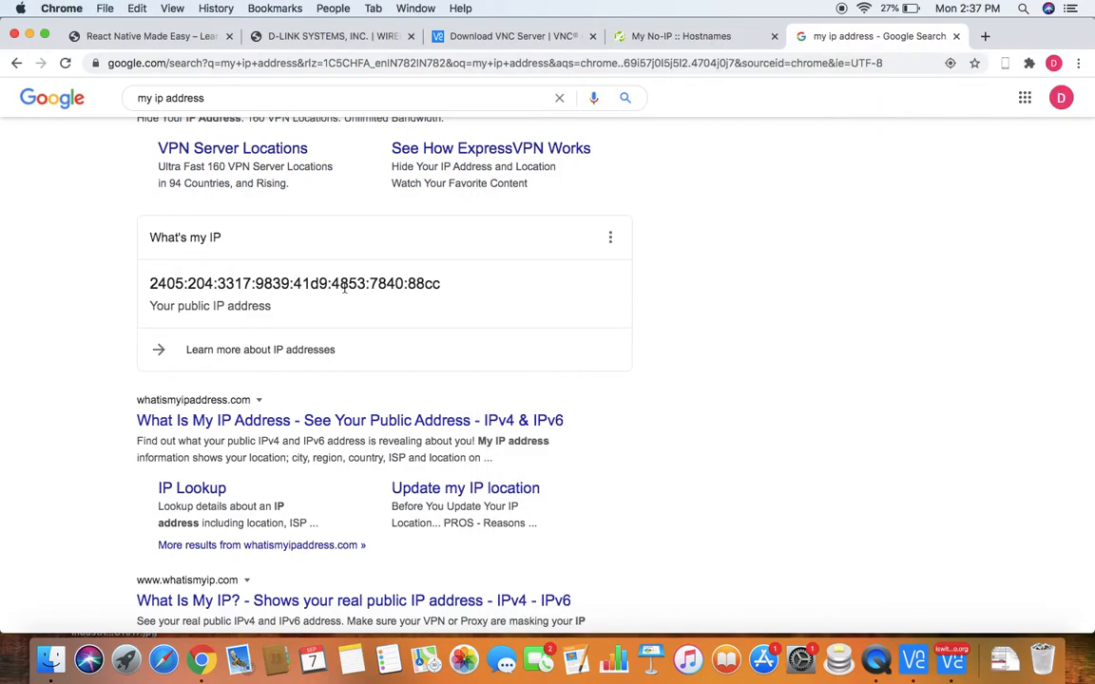
- Review the Raspberry Pi's IP result again in VNC Viewer, and switch back to the D-Link Virtual Server page in Chrome
click(913, 658)
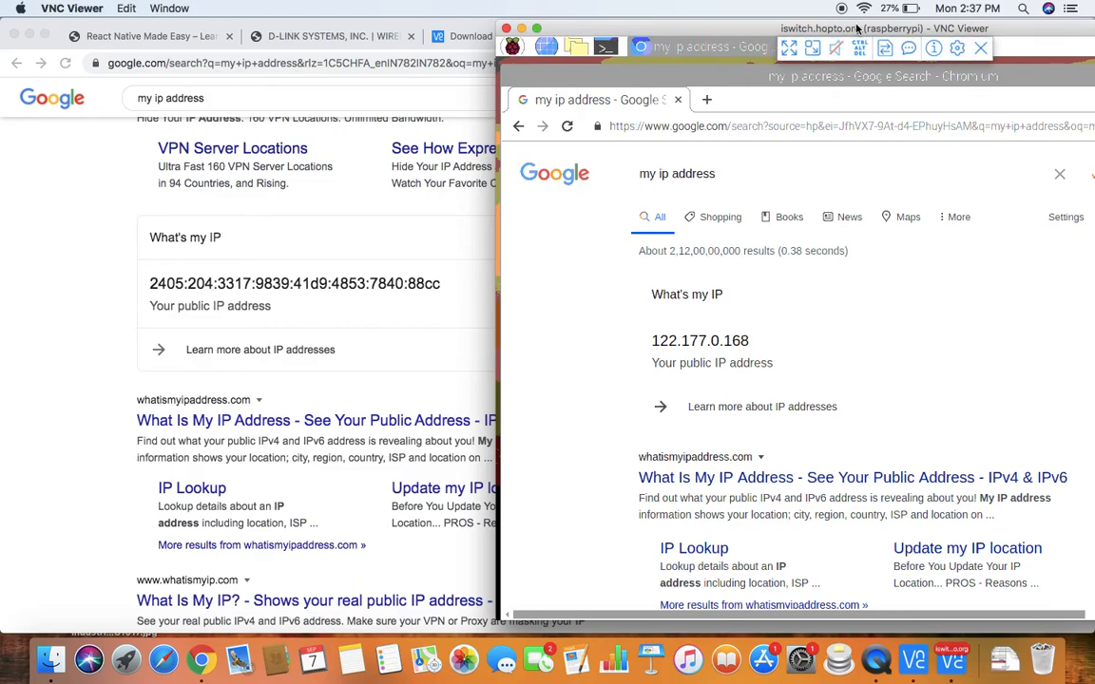
drag(1019, 21, 585, 43)
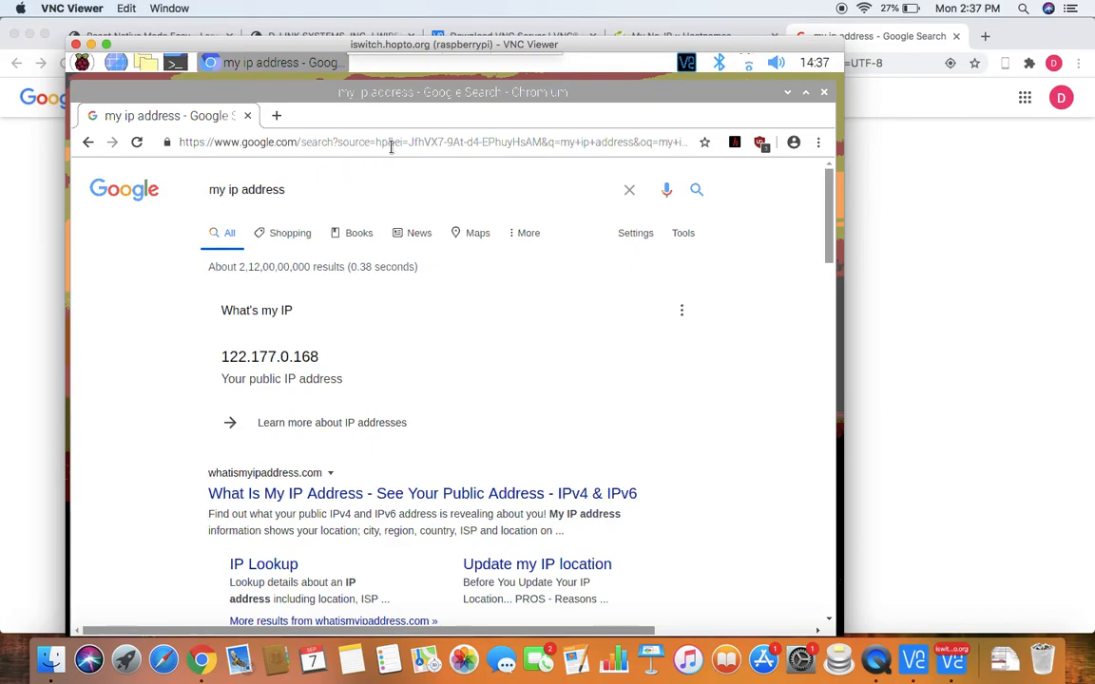
click(984, 170)
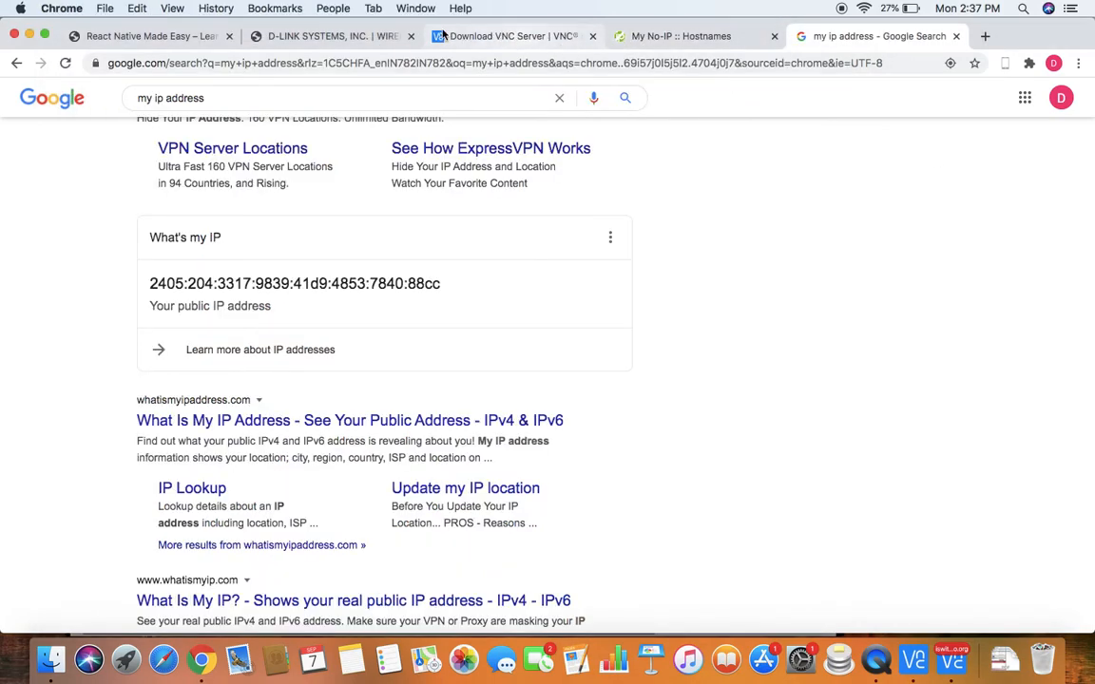
click(285, 38)
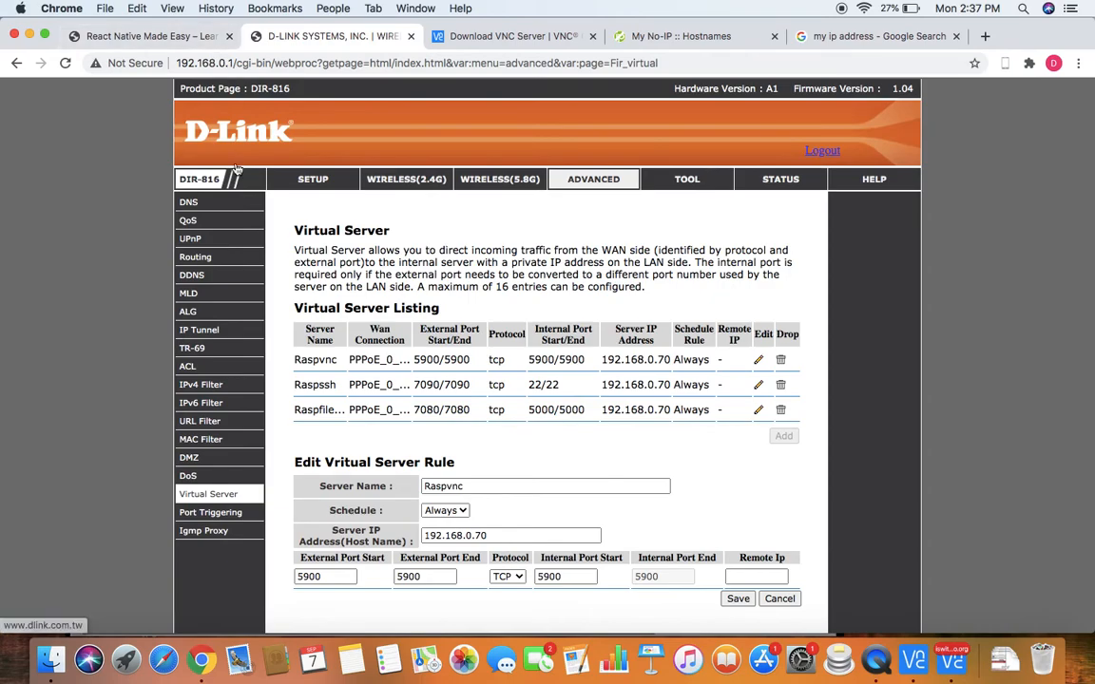